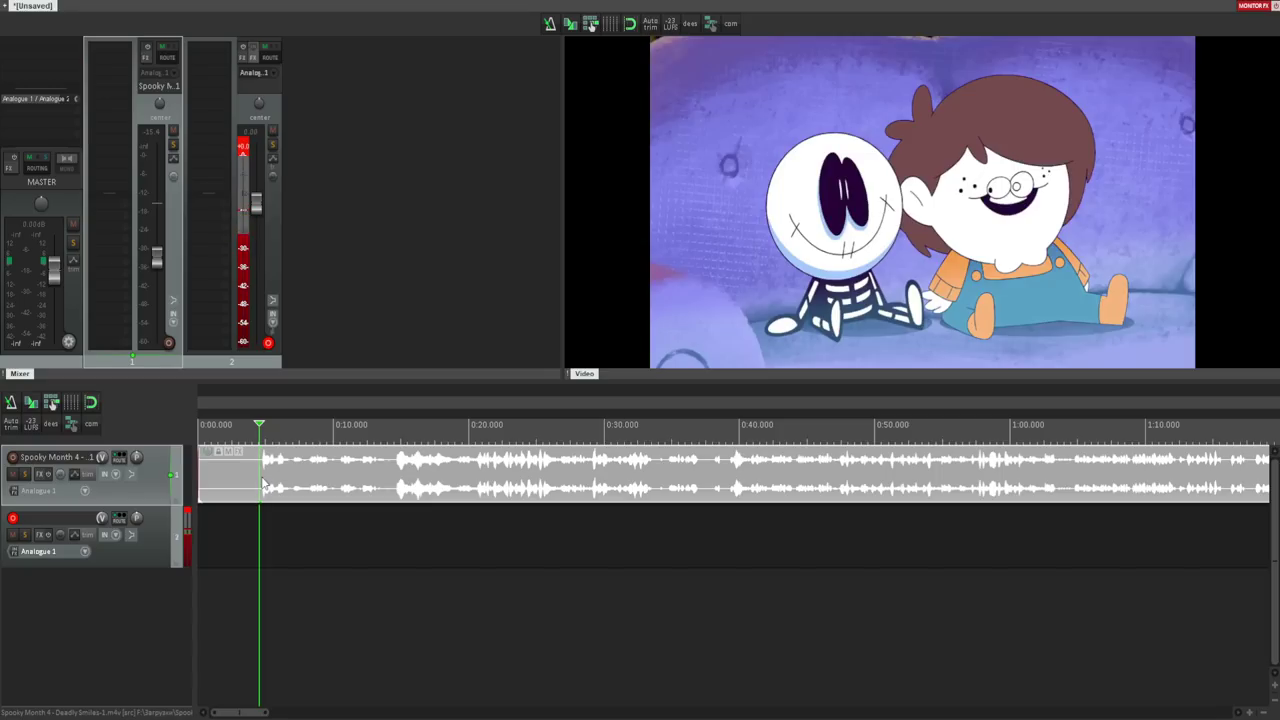
# - Record the opening line on track 2 from about 0:04.6, undo that first take and start recording it again
pyautogui.scroll(-10, 655, 523)
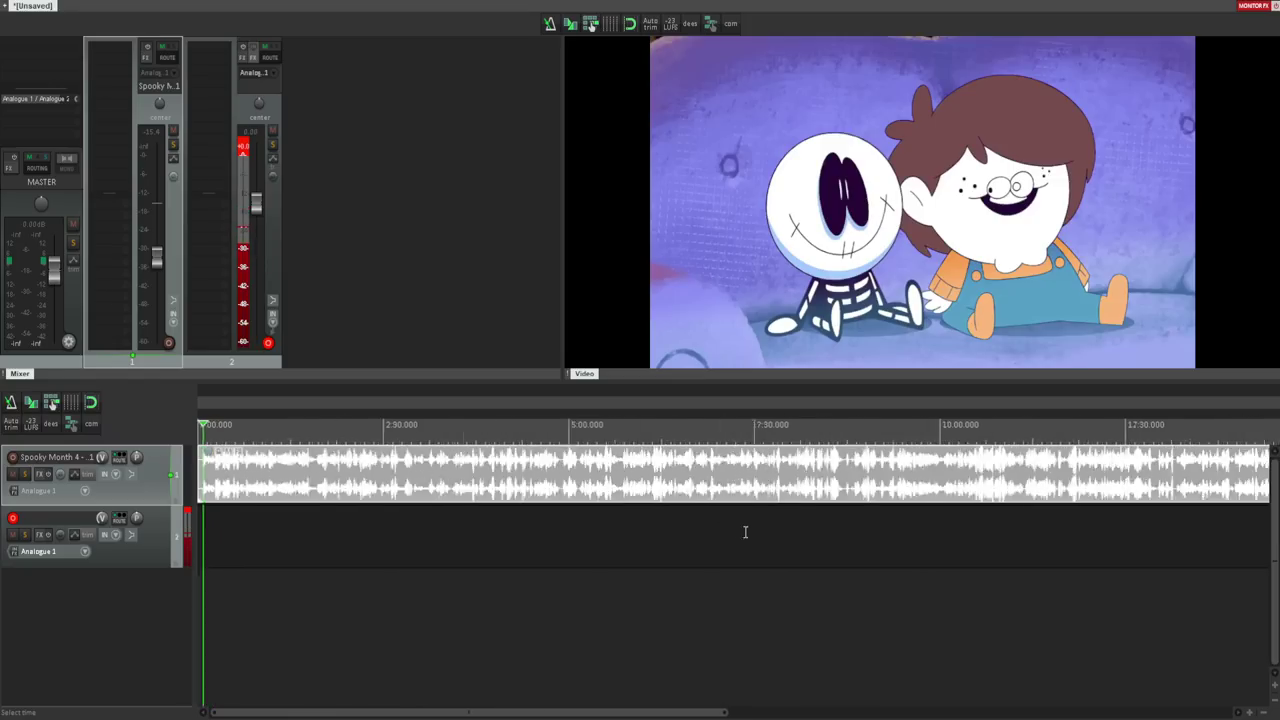
pyautogui.scroll(10, 286, 504)
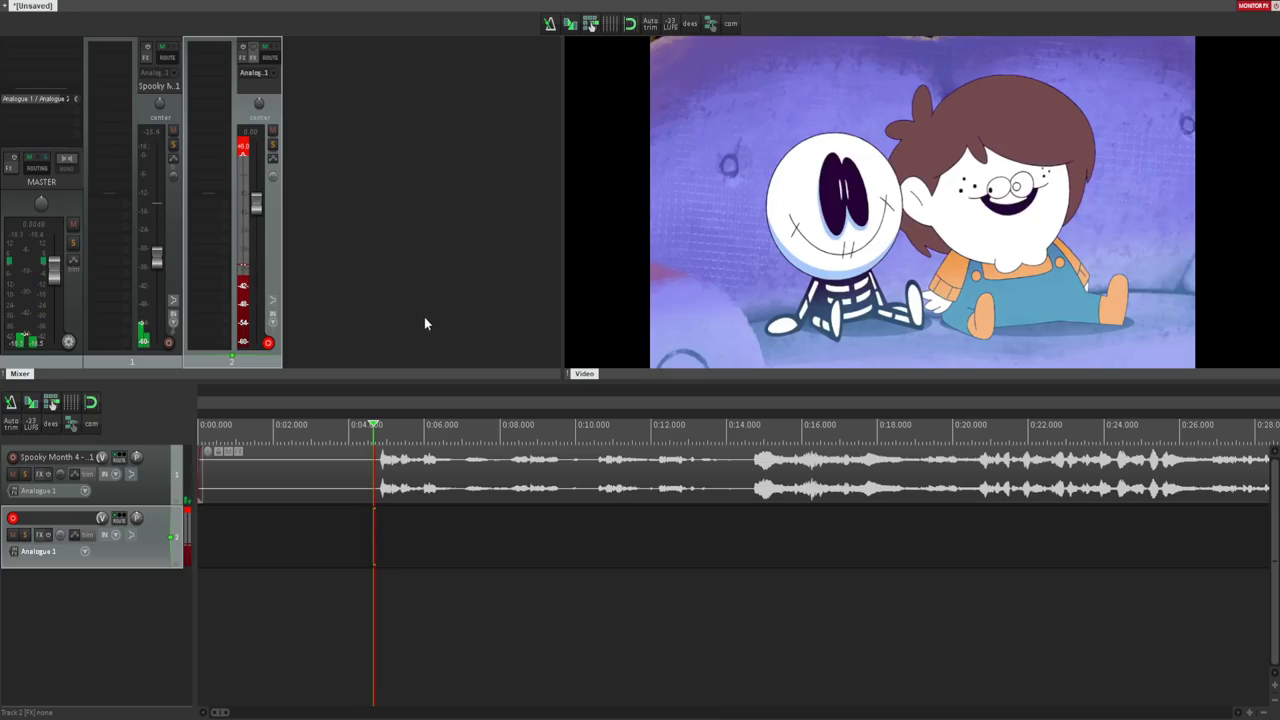
pyautogui.hotkey('ctrl', 'r')
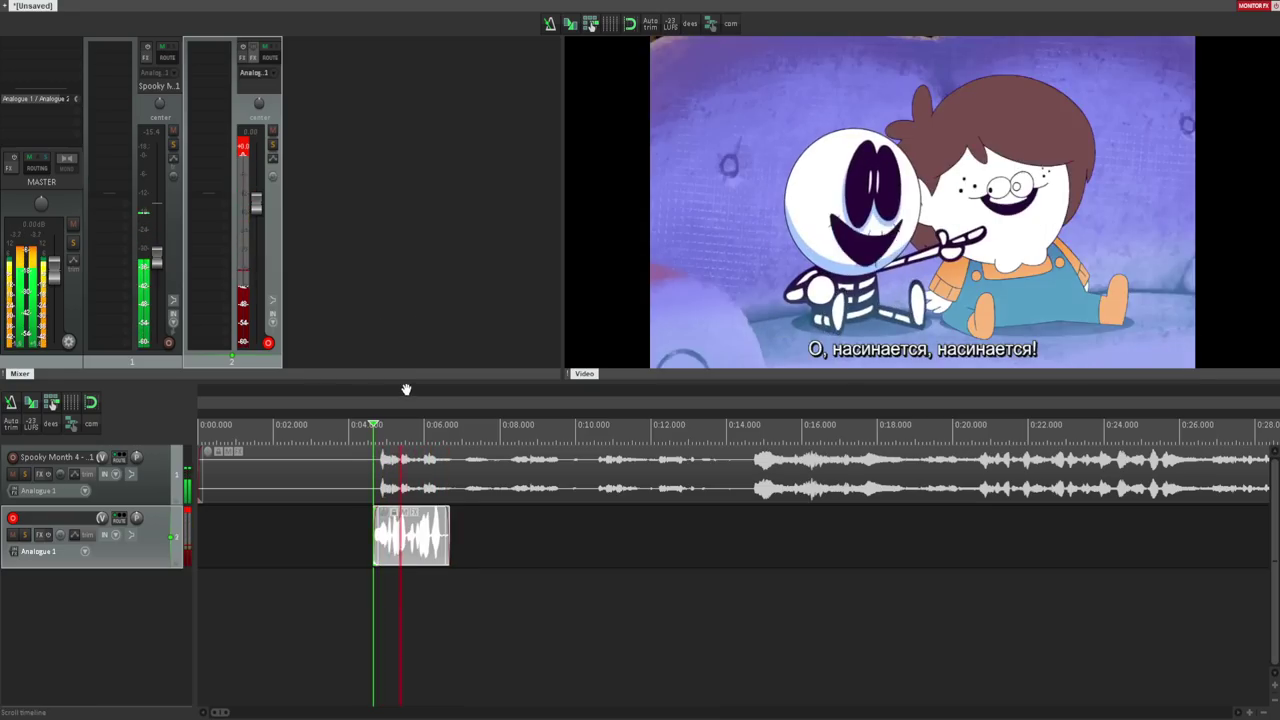
pyautogui.press('space')
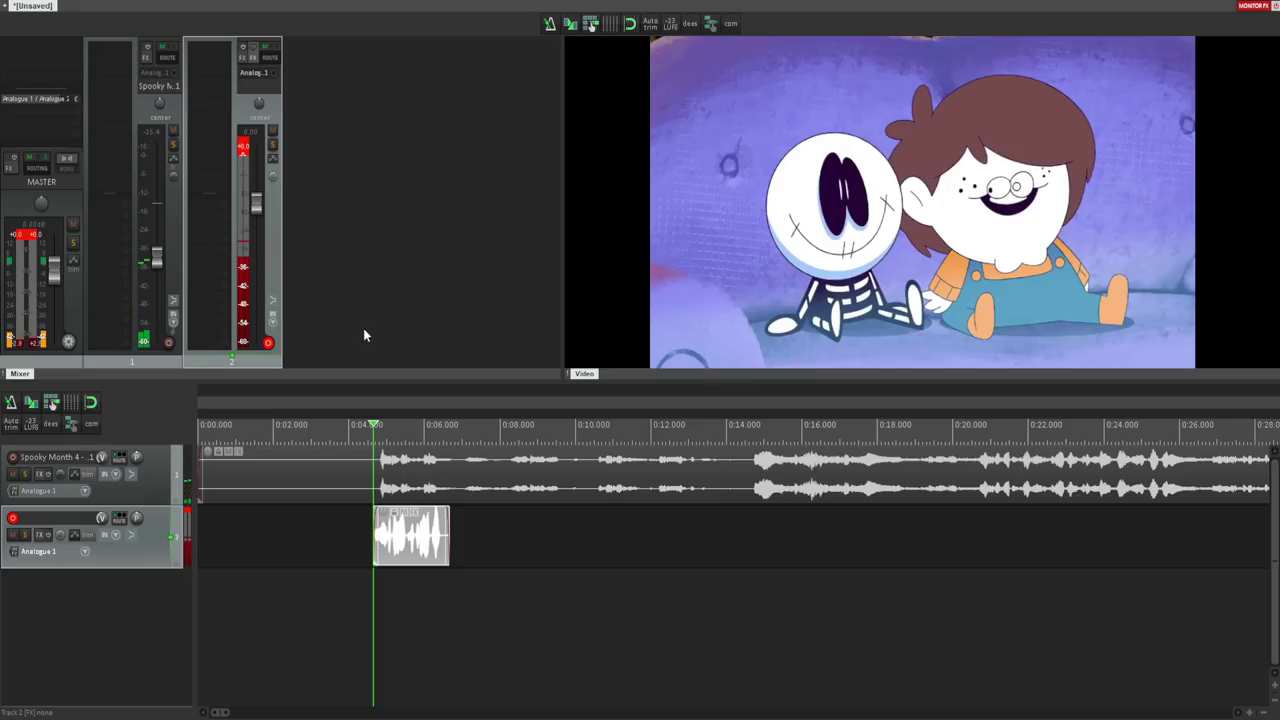
pyautogui.hotkey('ctrl', 'z')
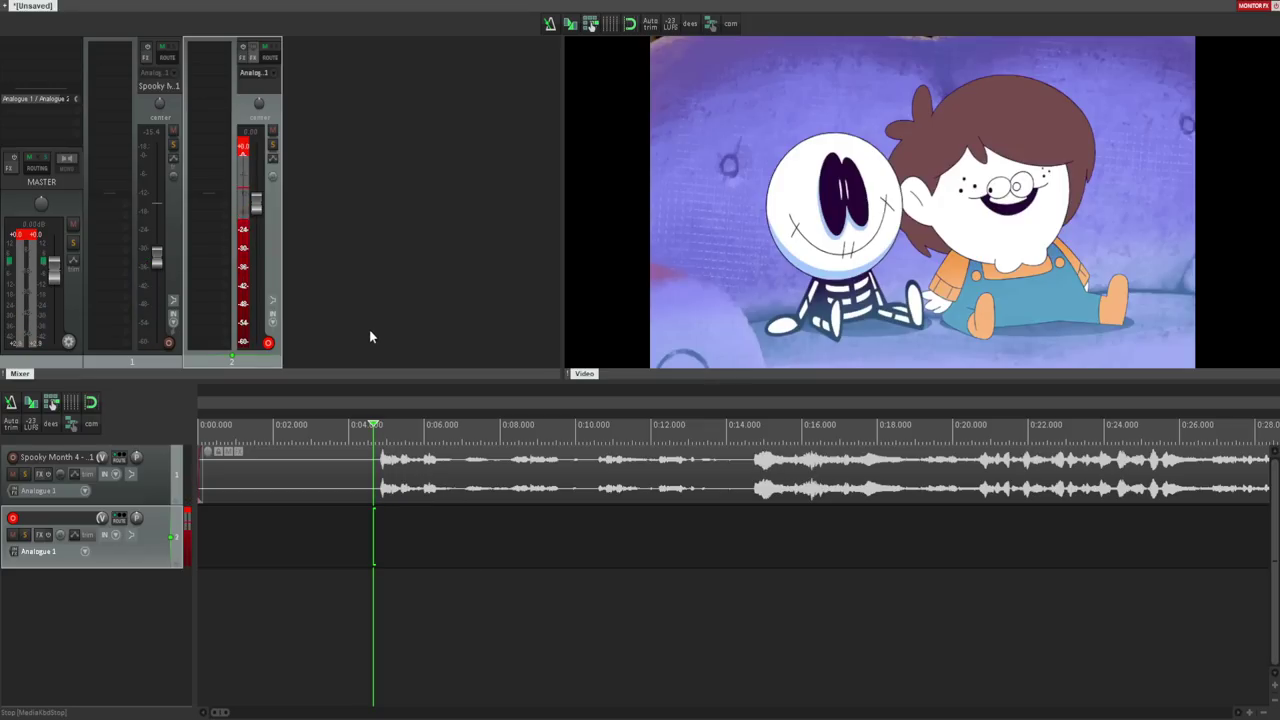
pyautogui.hotkey('ctrl', 'r')
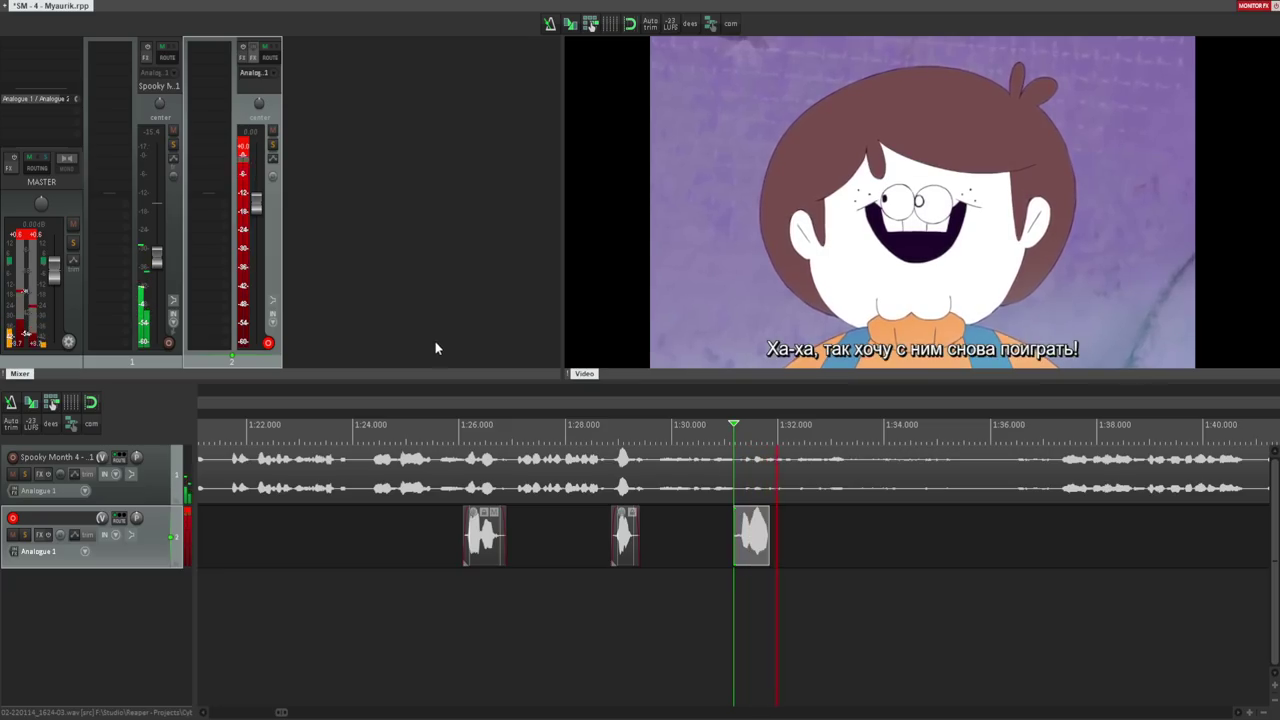
# - Discard the track 2 voice takes started at about 1:31 and 2:20
pyautogui.hotkey('ctrl', 'Delete')
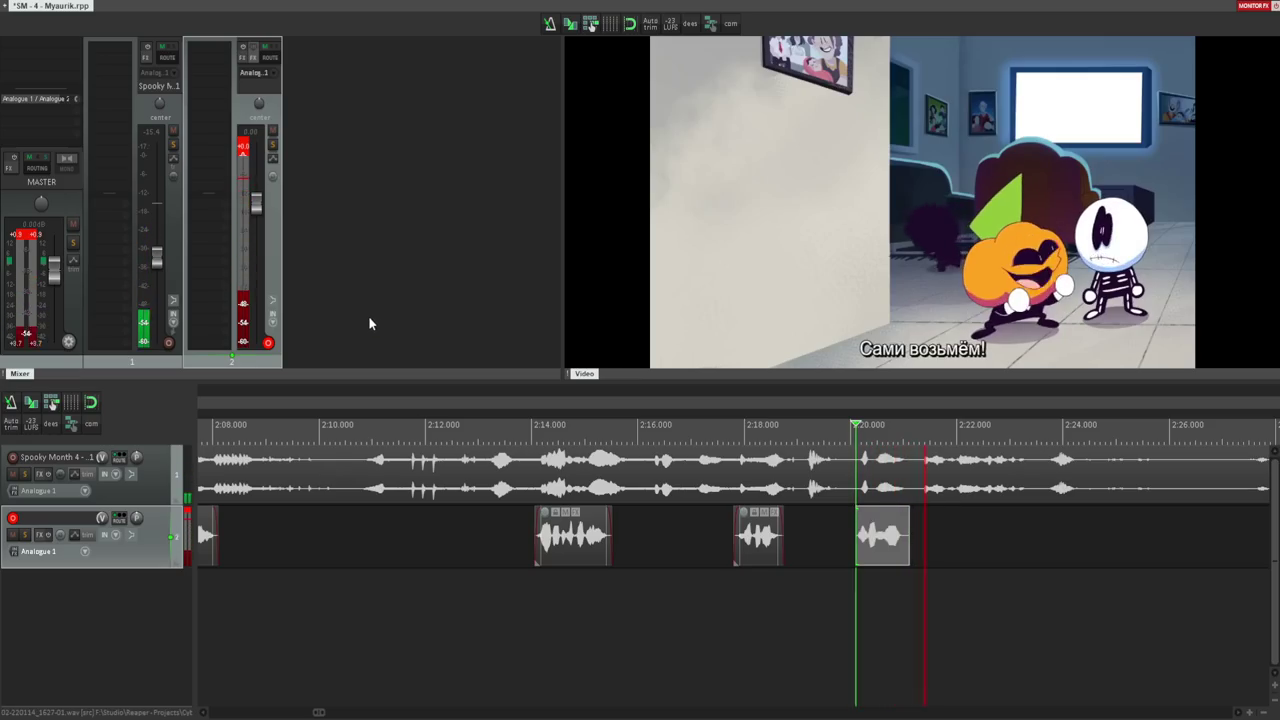
pyautogui.press('space')
pyautogui.hotkey('ctrl', 'z')
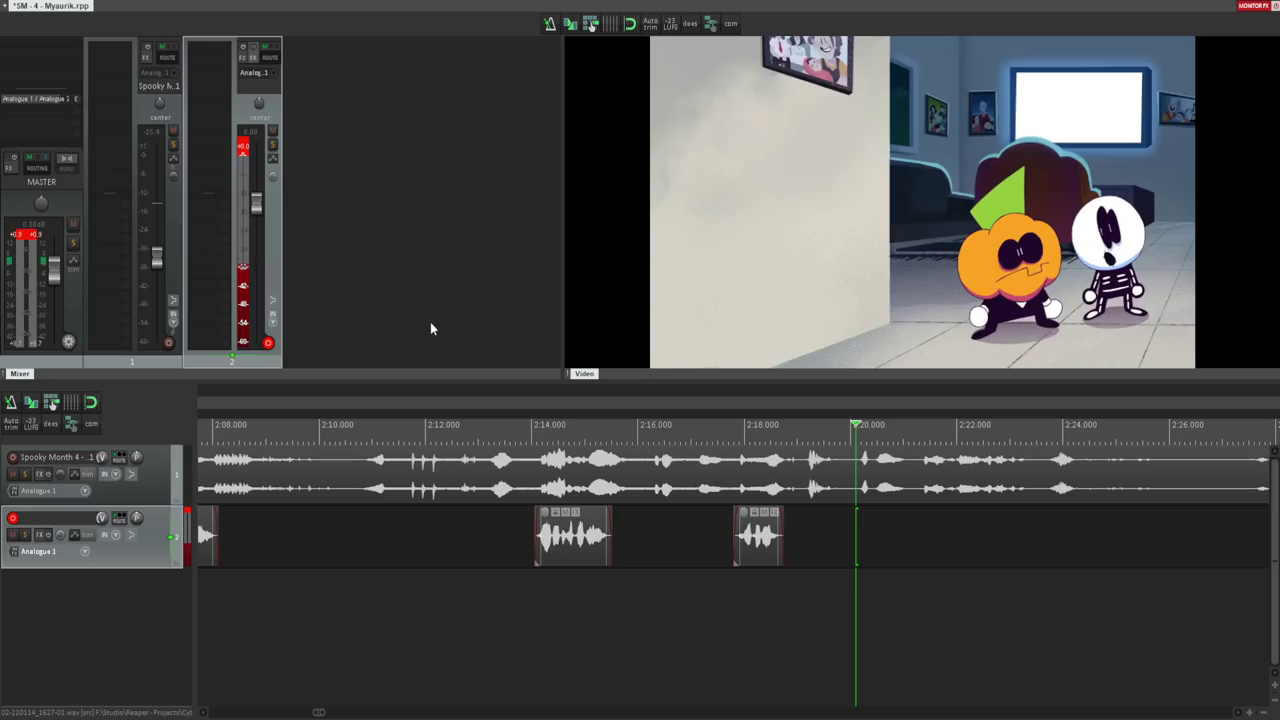
# - Try another voice take on track 2 from about 2:20, play it back and delete it
pyautogui.hotkey('ctrl', 'r')
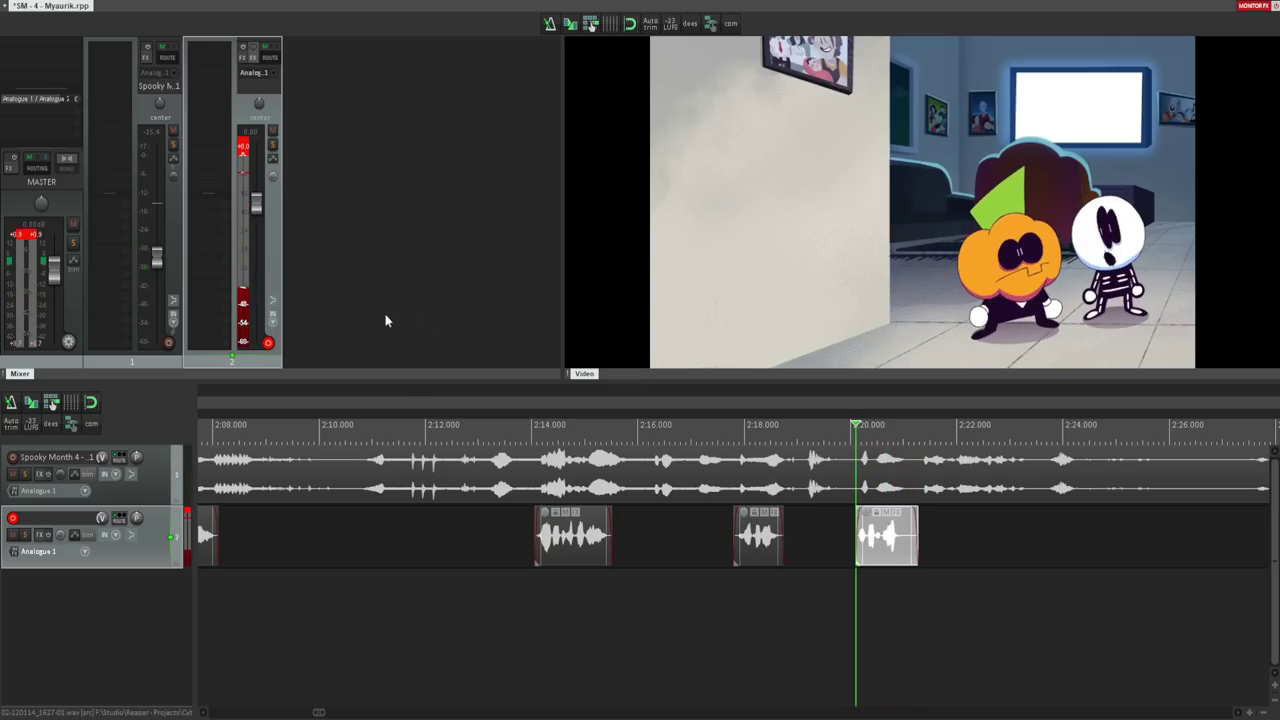
pyautogui.press('space')
pyautogui.press('=')
pyautogui.press('Delete')
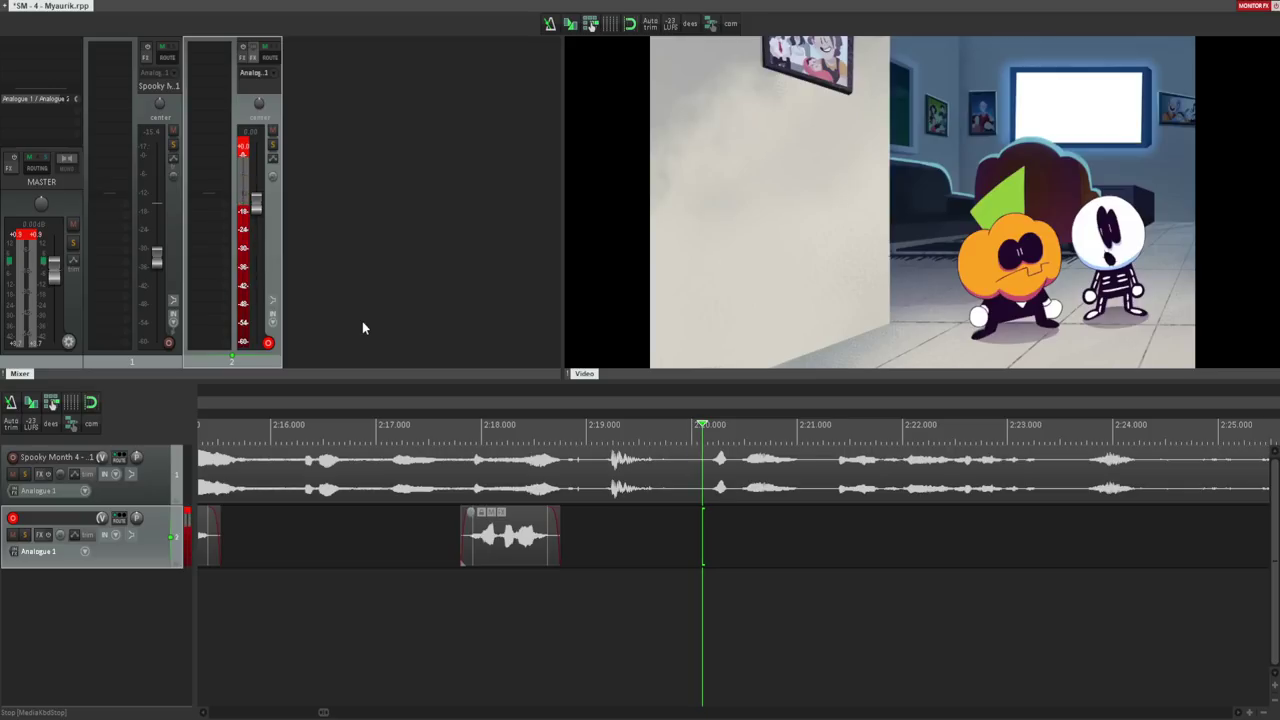
# - Record the line at about 2:20 on track 2 and trim the end of the following take to about 2:22.5
pyautogui.hotkey('ctrl', 'r')
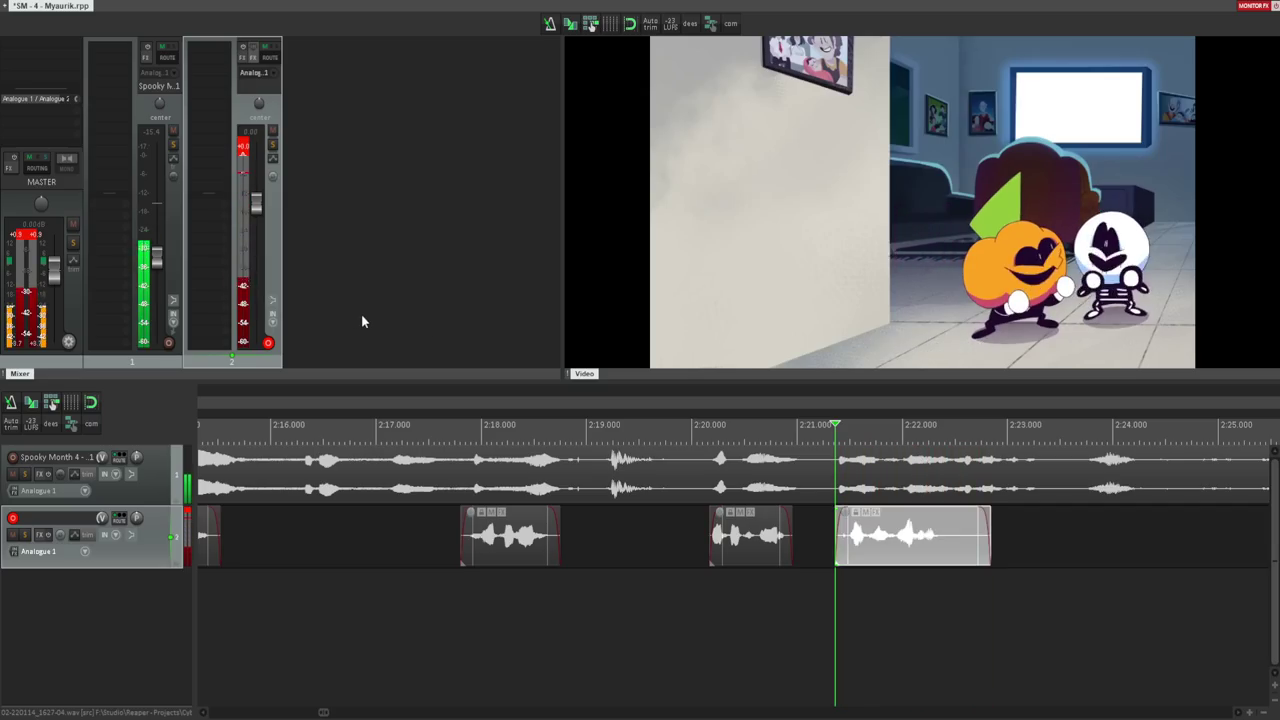
pyautogui.moveTo(990, 545); pyautogui.dragTo(952, 545)
pyautogui.scroll(-3, 952, 545)
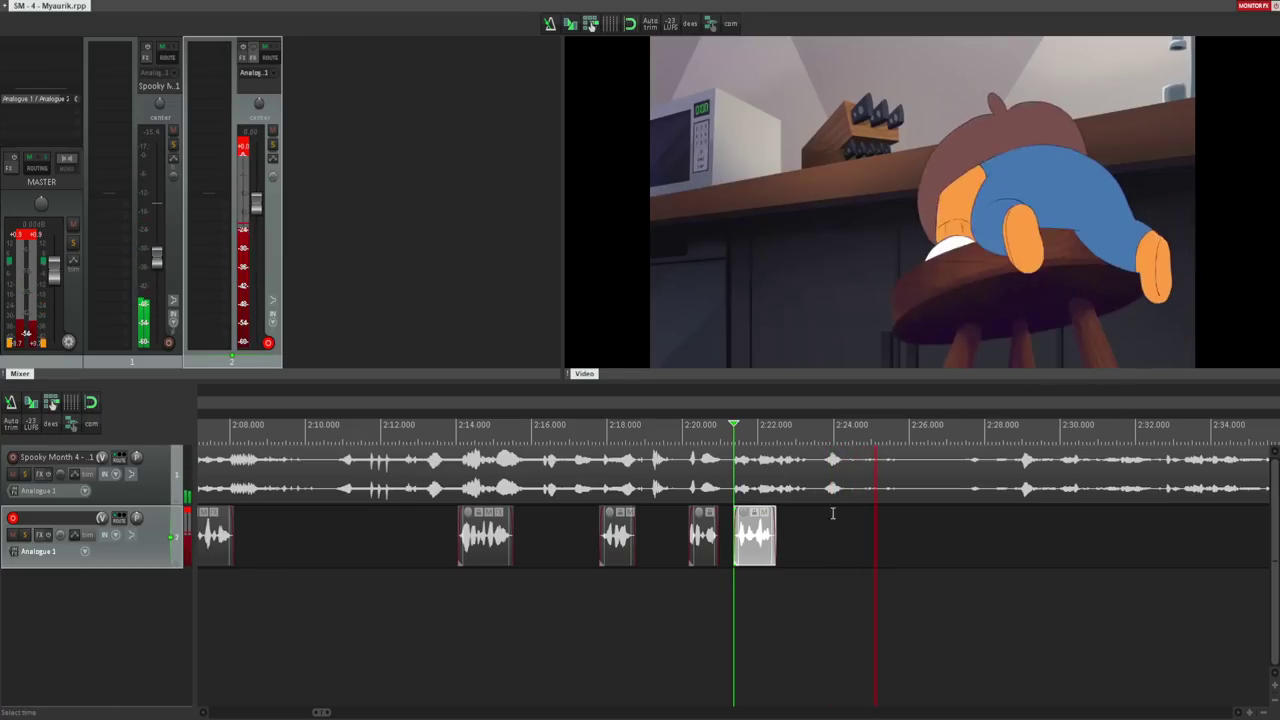
# - Skip ahead through the video from the last take to about 2:39, checking where the next line to dub starts
pyautogui.scroll(-2, 851, 509)
pyautogui.click(908, 514)
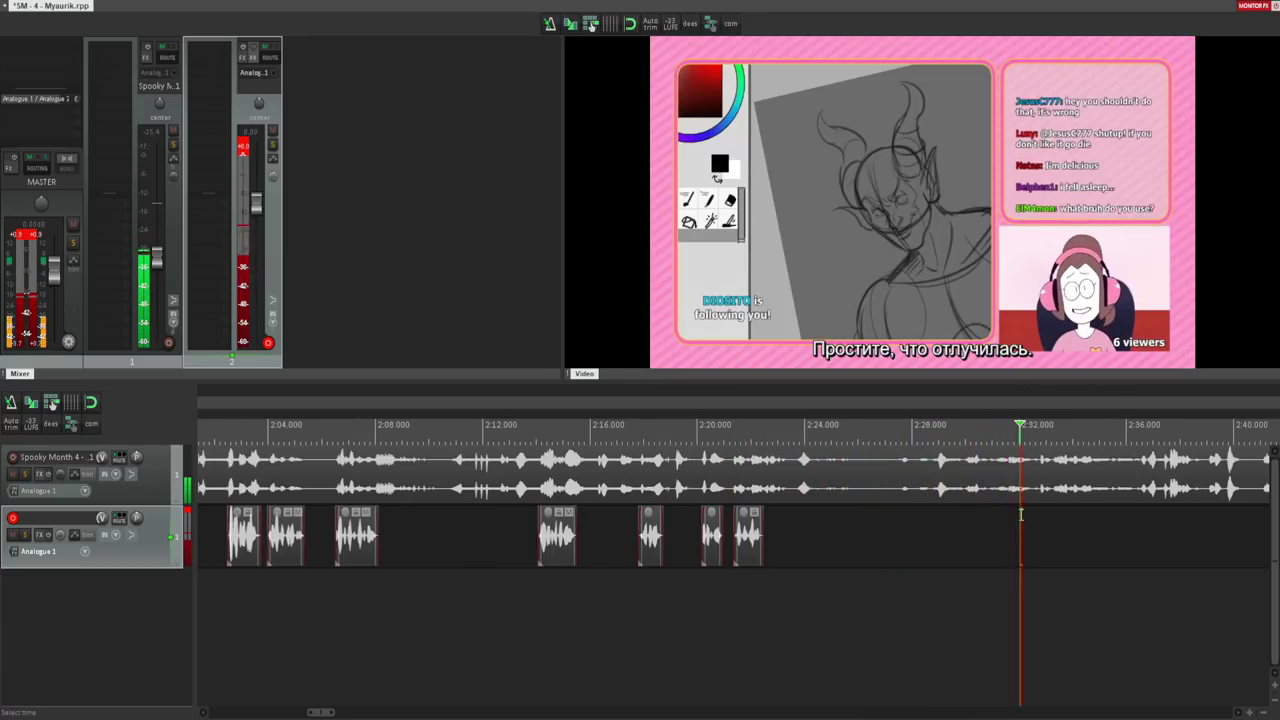
pyautogui.click(1100, 510)
pyautogui.scroll(-2, 1119, 509)
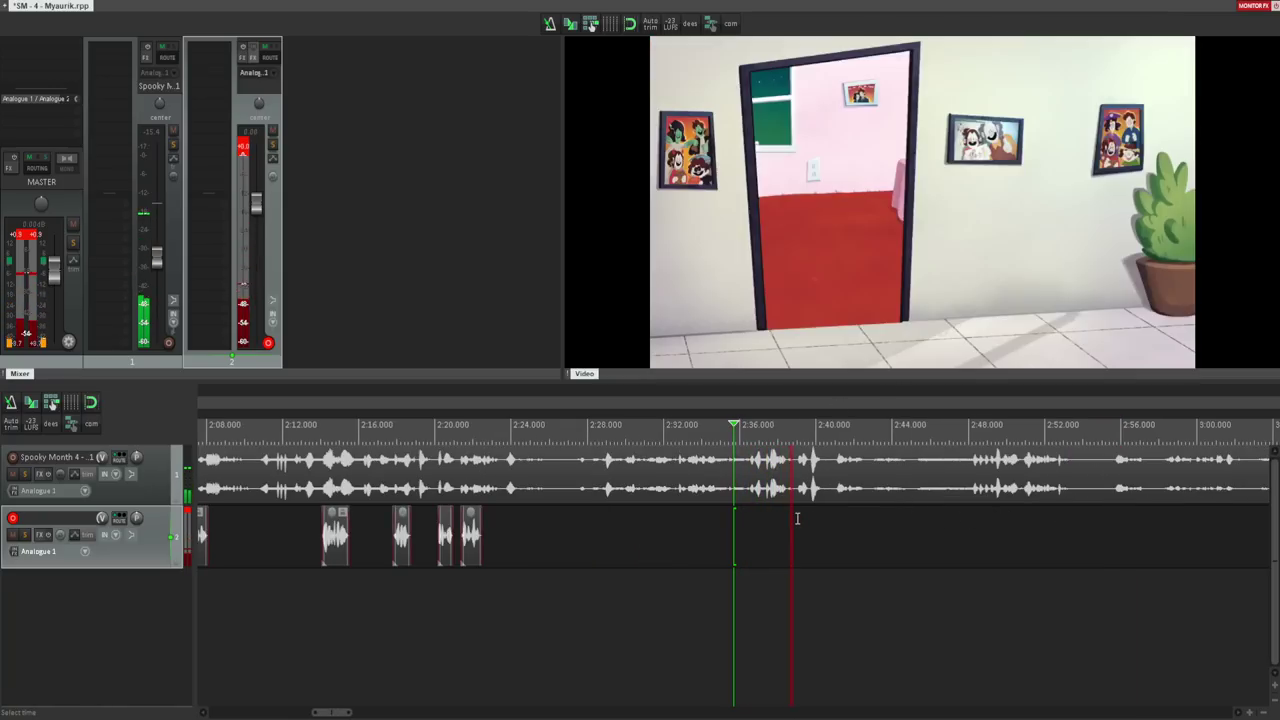
pyautogui.click(798, 518)
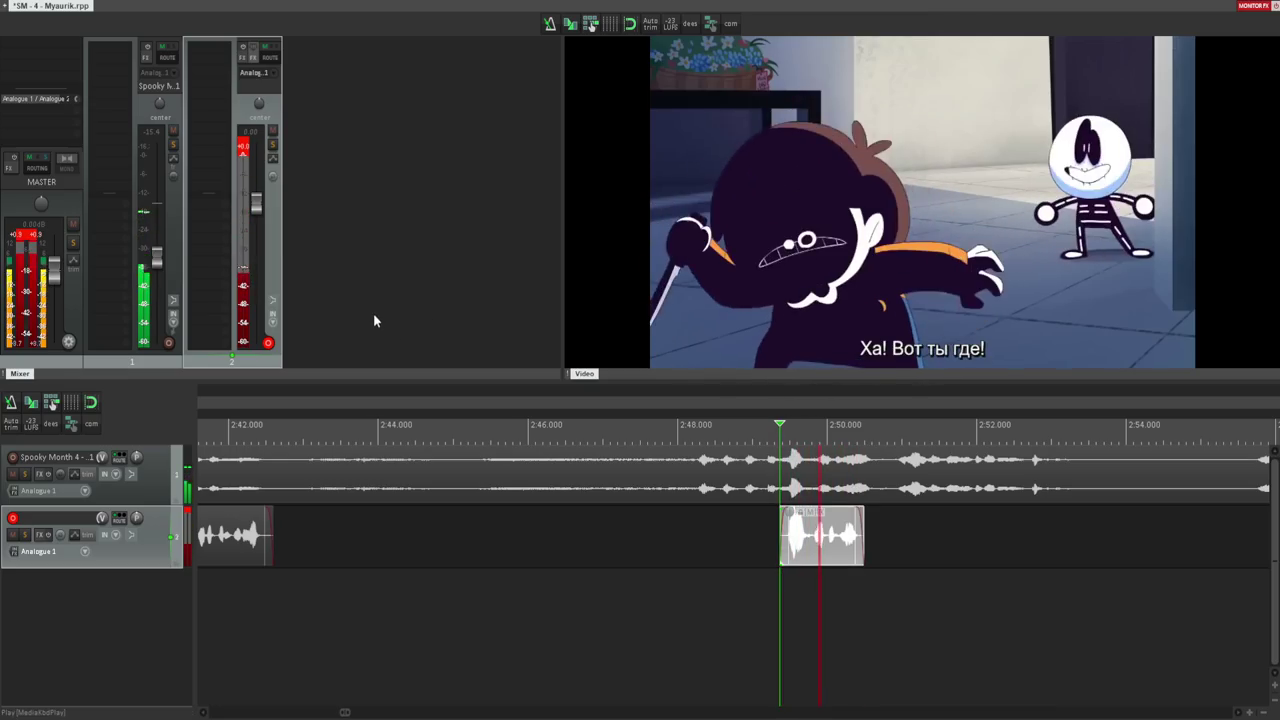
# - Discard the take of the line at about 2:49.4 on track 2 and record it again
pyautogui.press('XF86AudioStop')
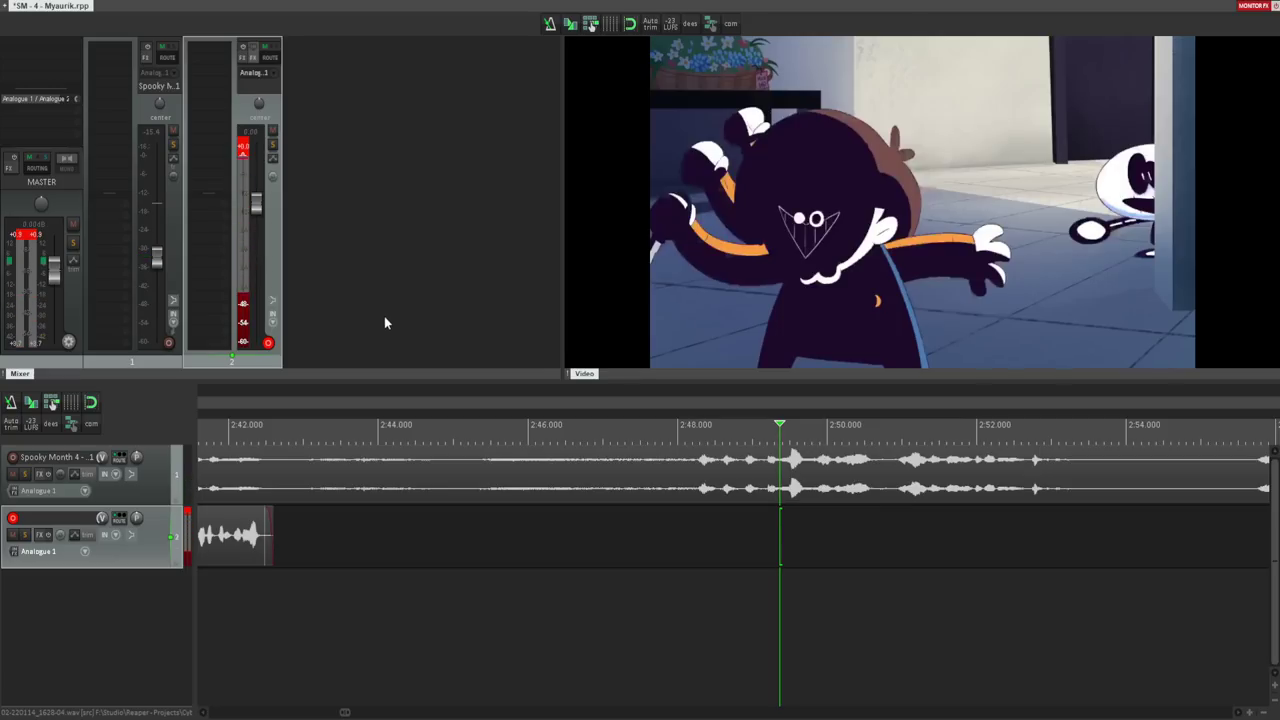
pyautogui.press('XF86AudioStop')
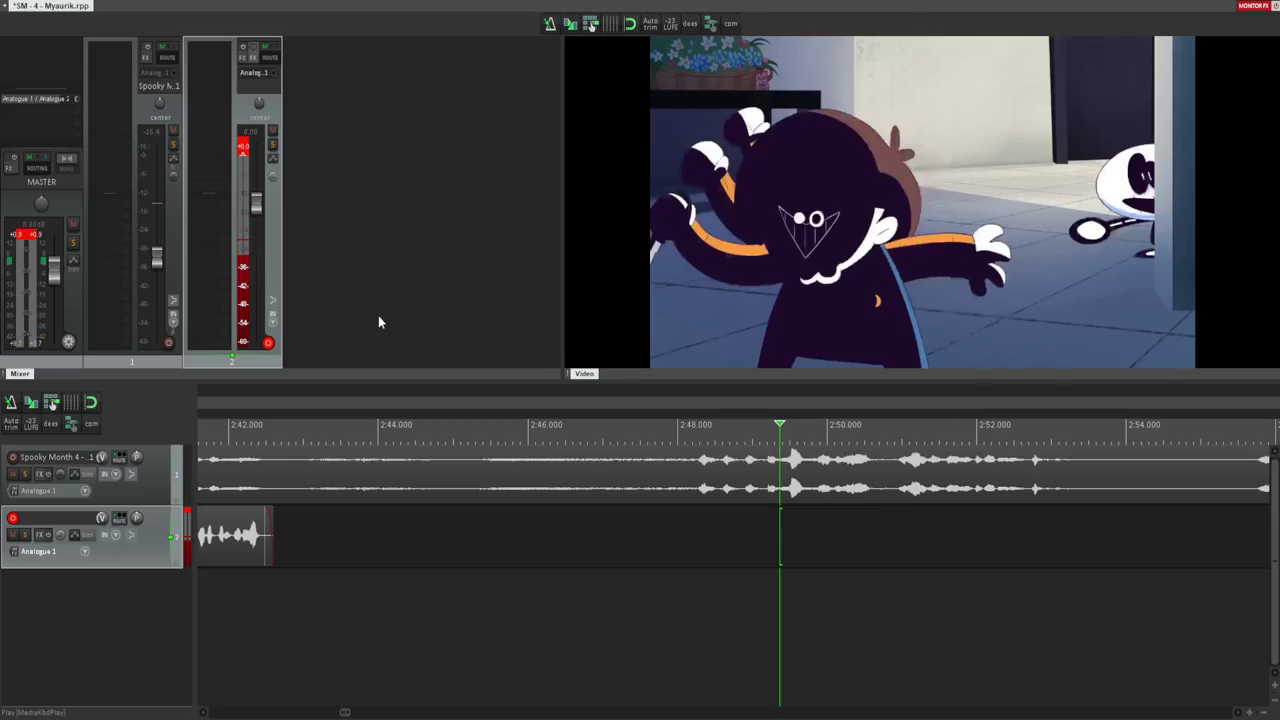
pyautogui.hotkey('ctrl', 'r')
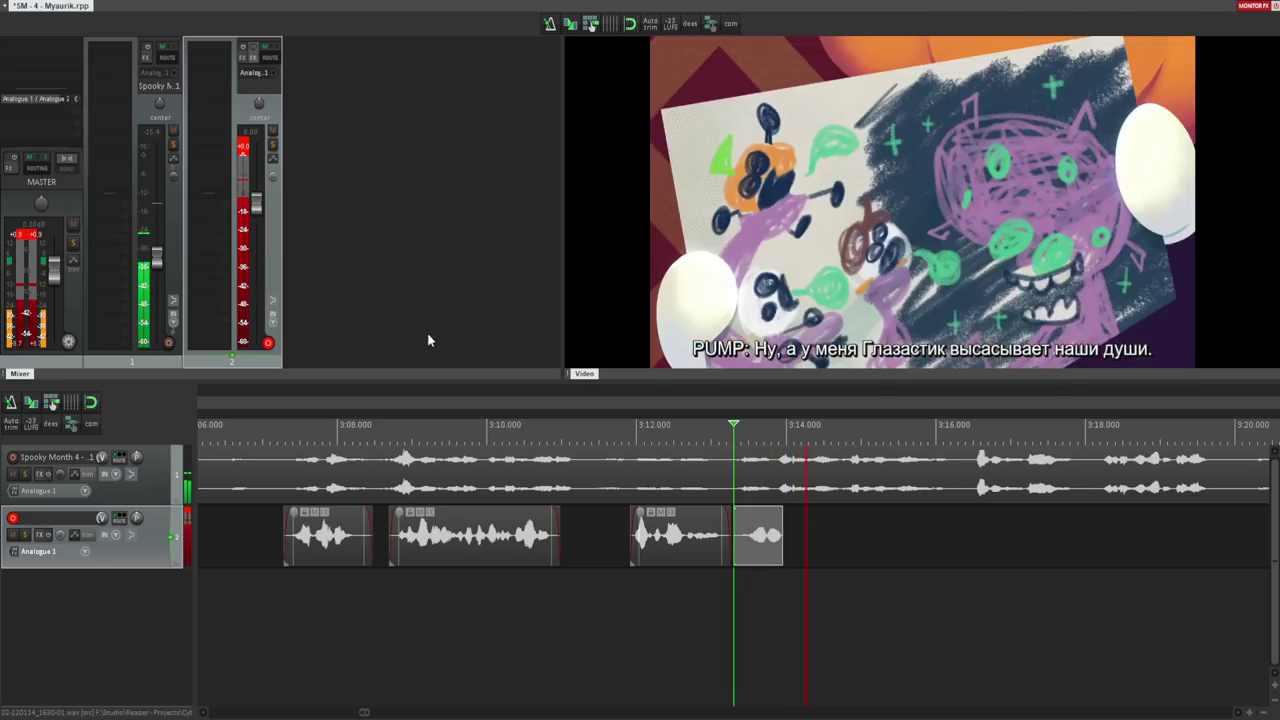
# - Undo the take of the line at about 3:13.3 on track 2 and re-record it
pyautogui.press('XF86AudioStop')
pyautogui.hotkey('ctrl', 'z')
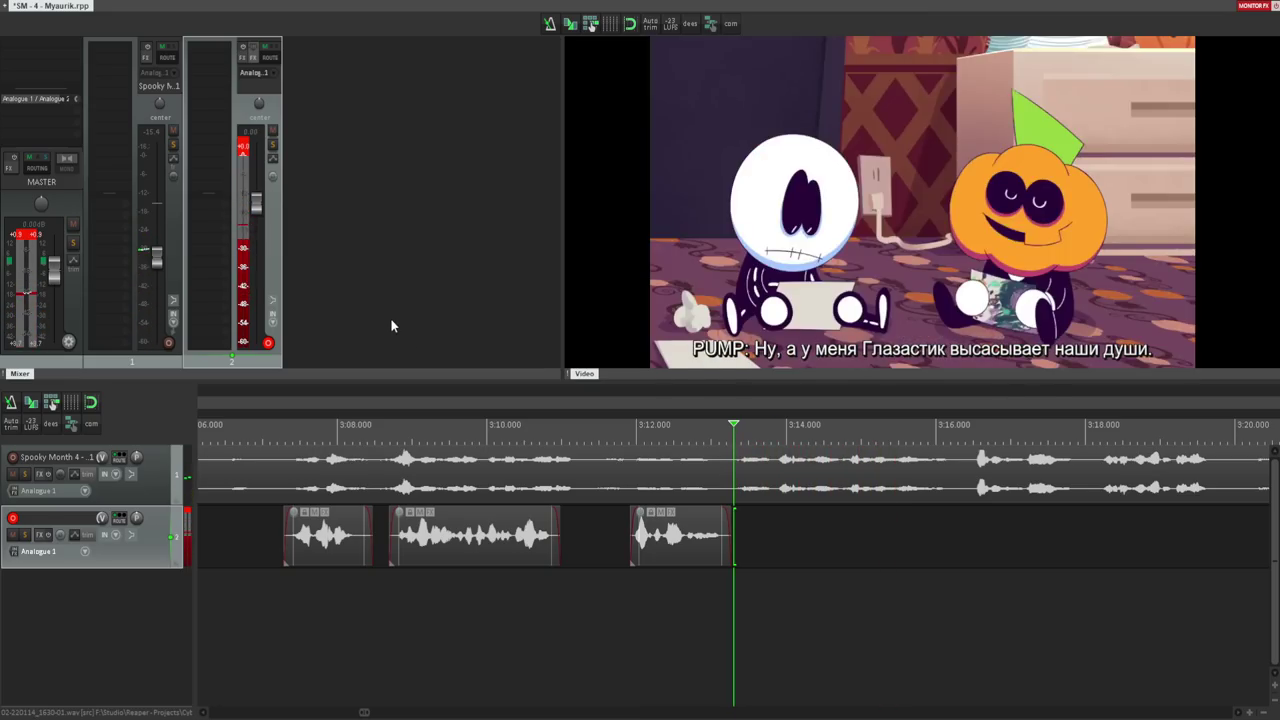
pyautogui.hotkey('ctrl', 'r')
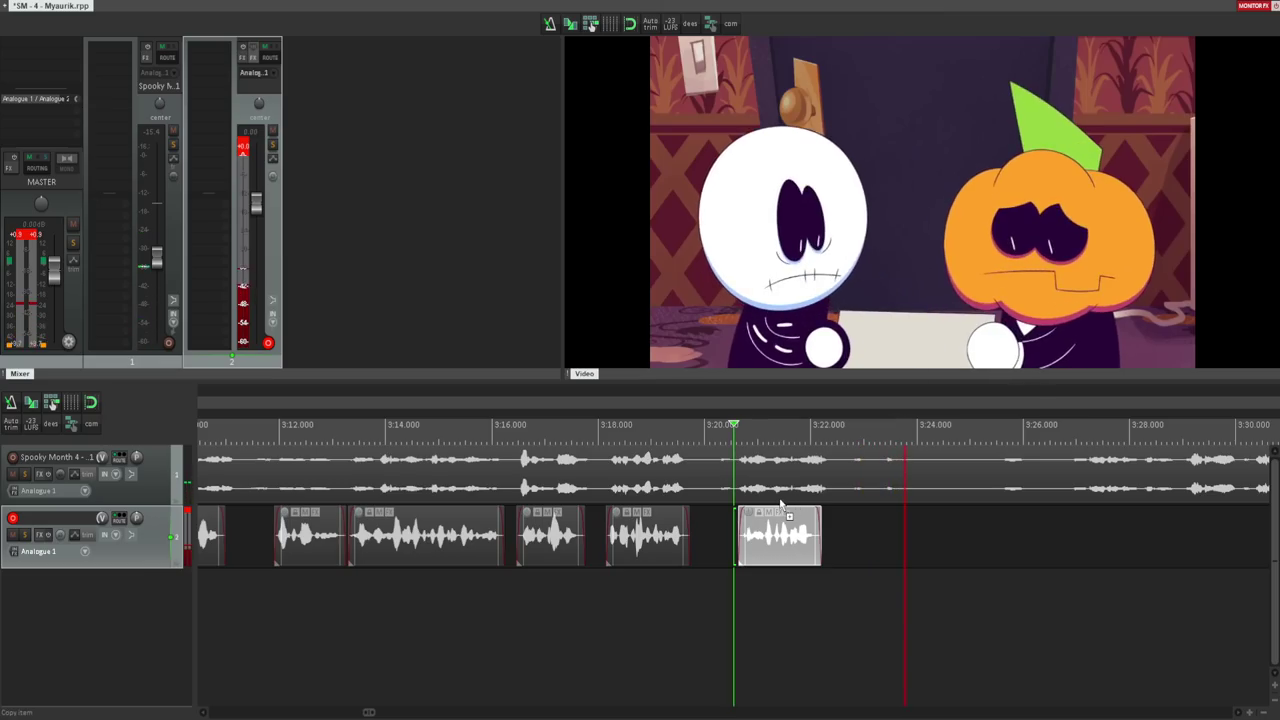
# - Save the project and discard the voice take started at about 3:30 on track 2
pyautogui.hotkey('ctrl', 's')
pyautogui.scroll(-4, 781, 503)
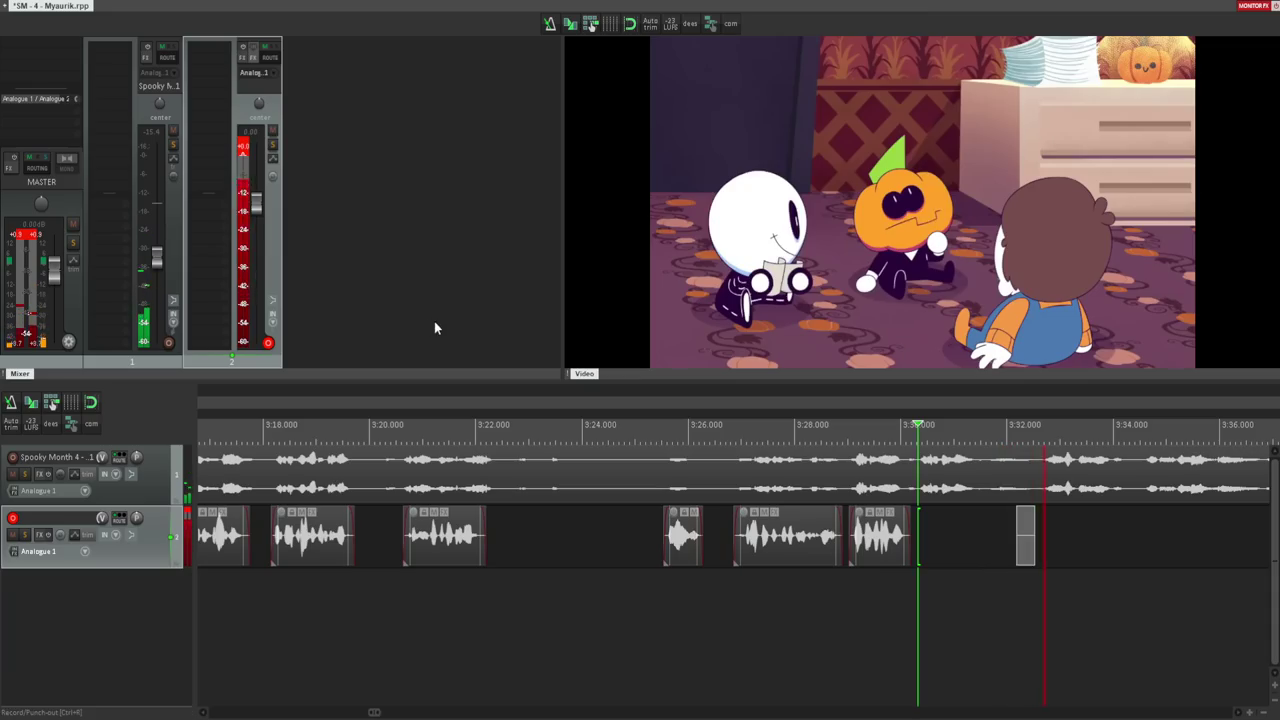
pyautogui.hotkey('ctrl', 'BackSpace')
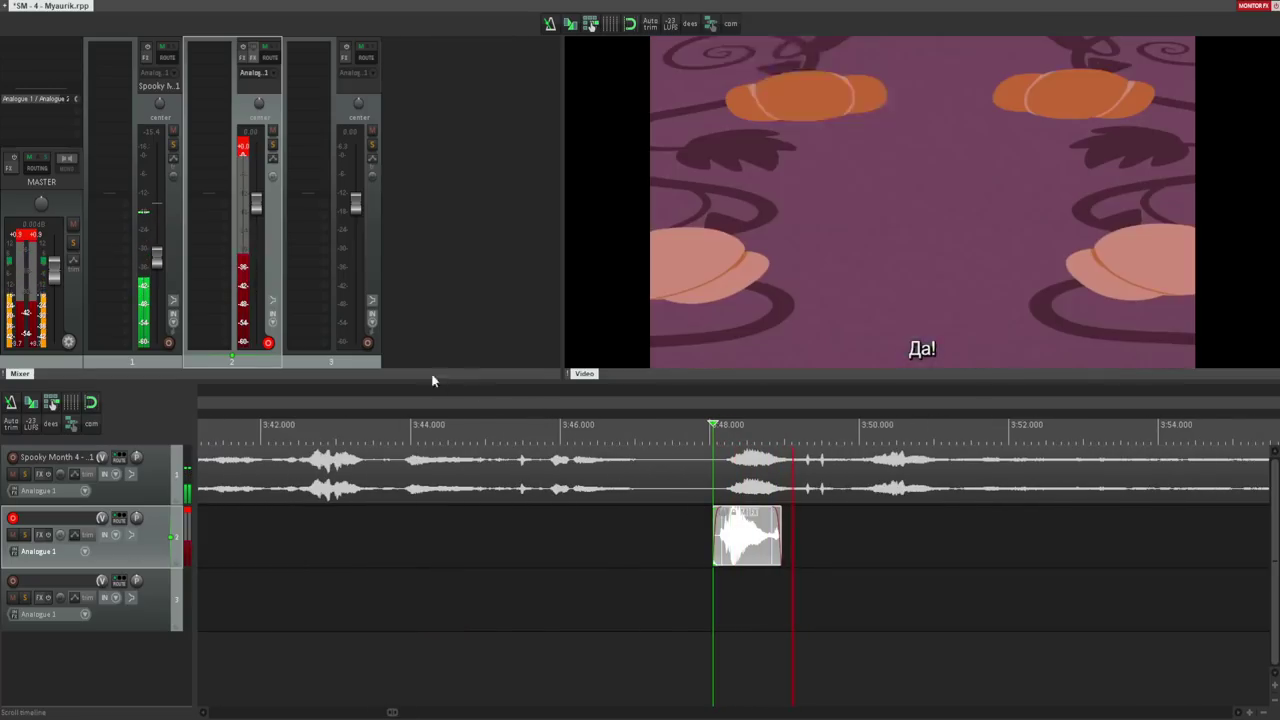
# - Stop at the take recorded at about 3:48 on track 2, undo it and record the line again
pyautogui.press('space')
pyautogui.hotkey('ctrl', 'z')
pyautogui.hotkey('ctrl', 'r')
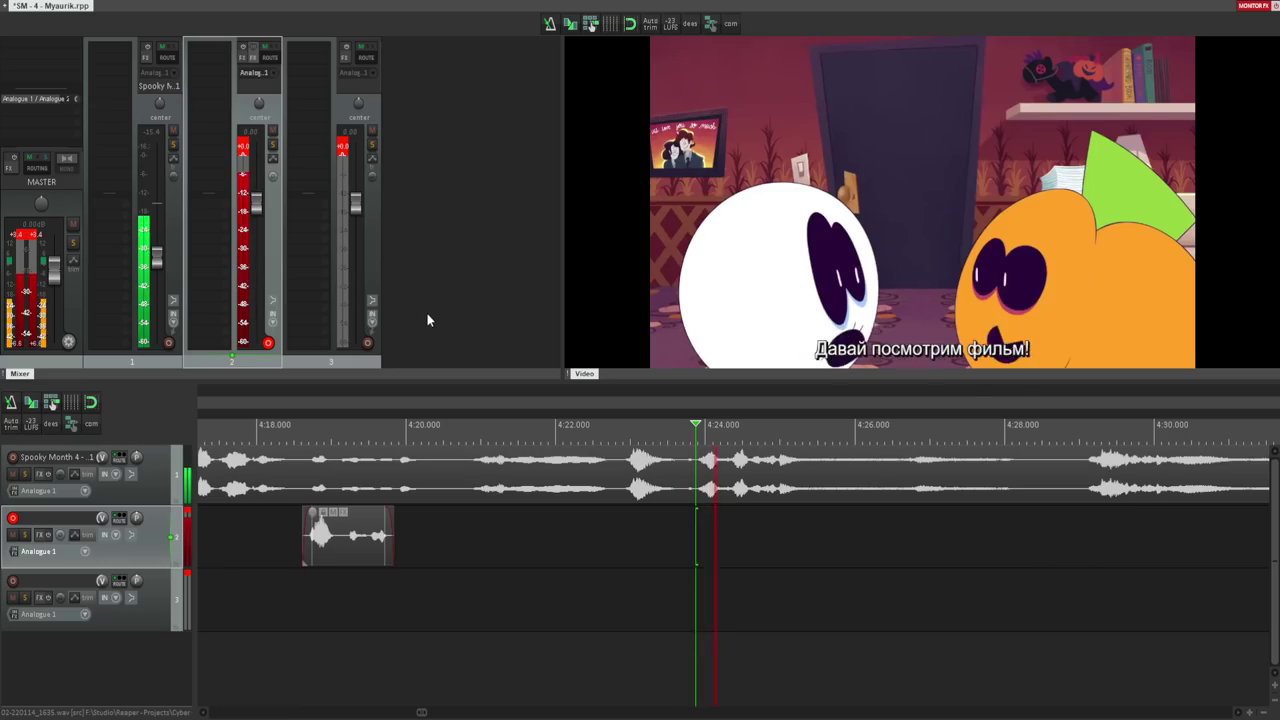
# - Stop the take of the line at about 4:23.9 on track 2 and undo it
pyautogui.press('space')
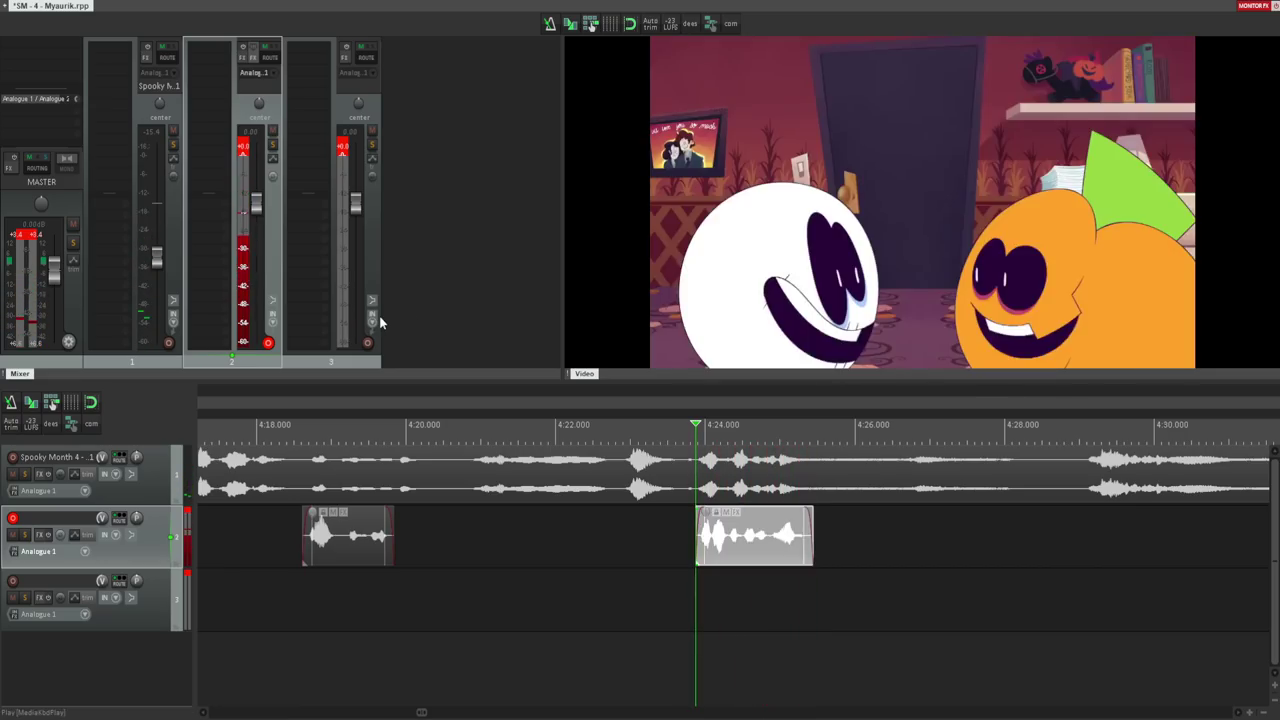
pyautogui.hotkey('ctrl', 'z')
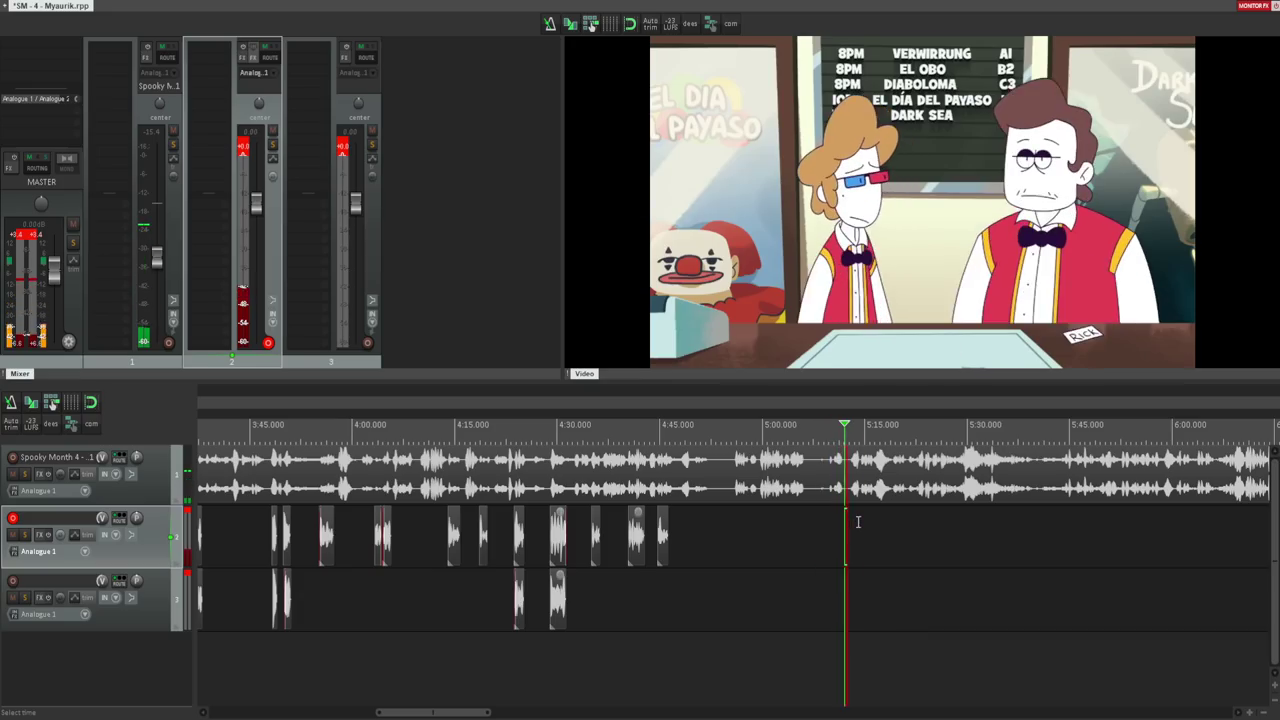
# - Sample the cinema scene between about 5:08 and 5:14 to look for the next line to dub
pyautogui.click(858, 521)
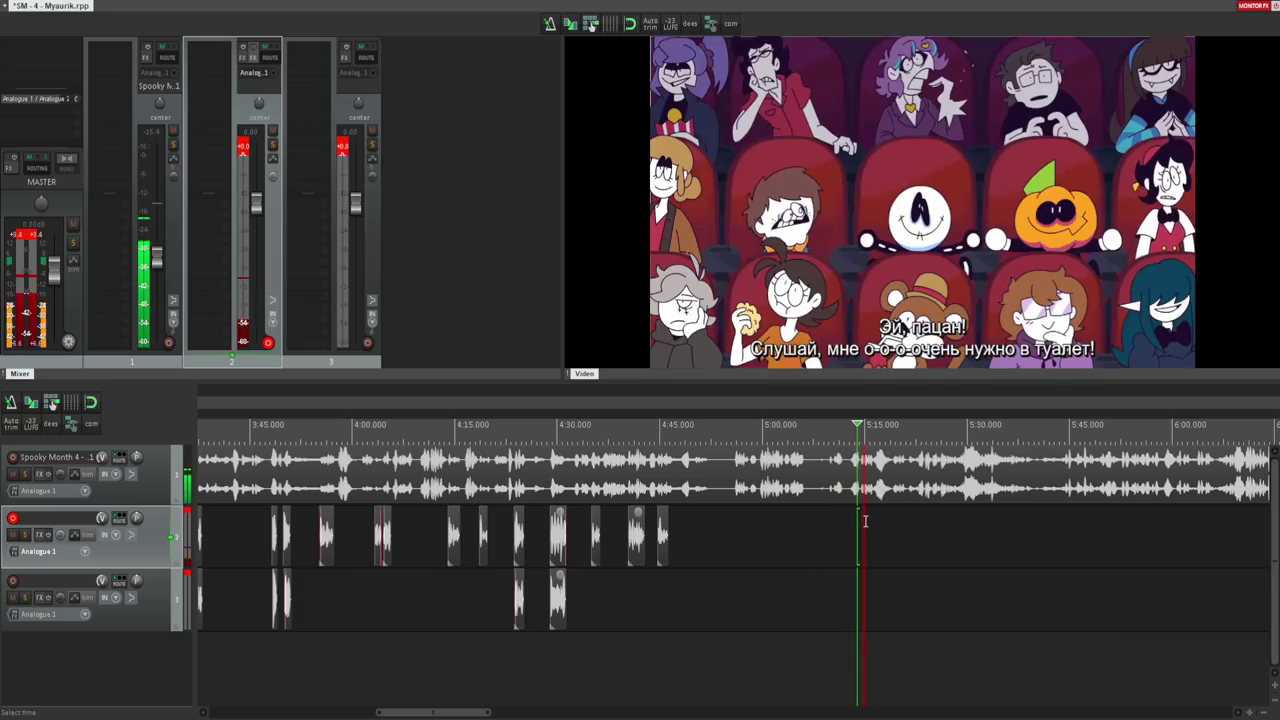
pyautogui.click(818, 517)
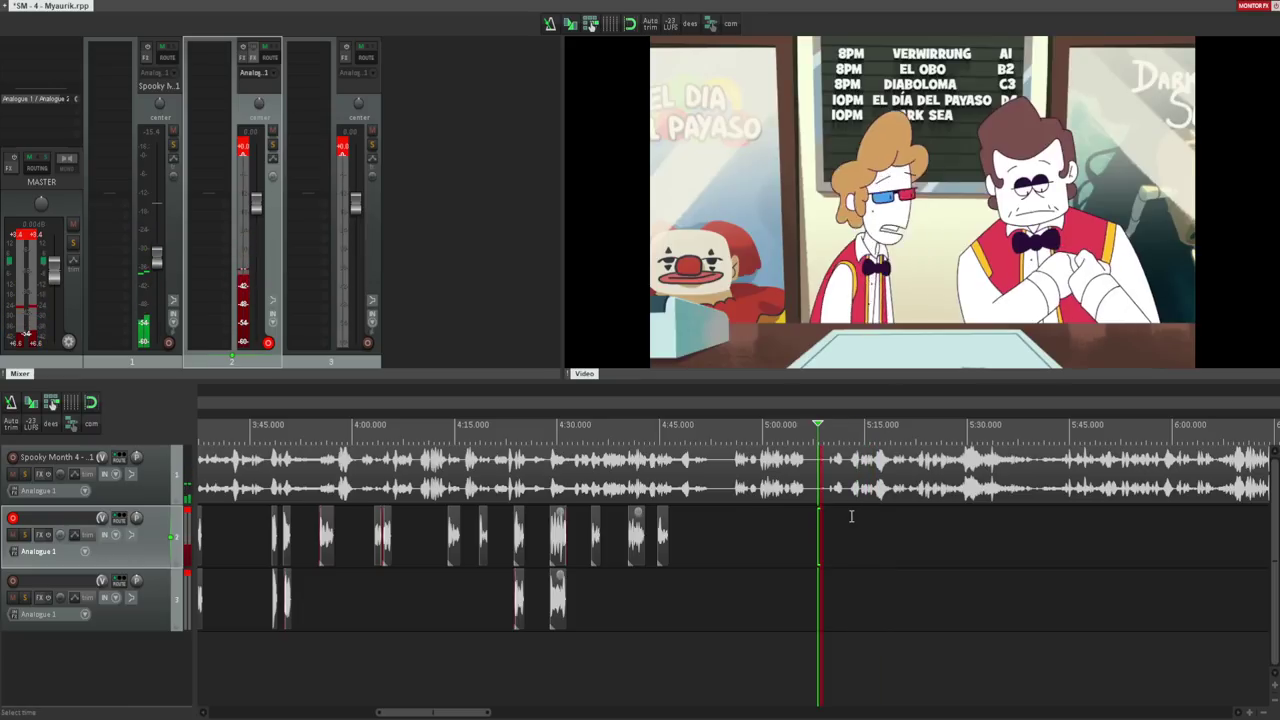
pyautogui.click(851, 517)
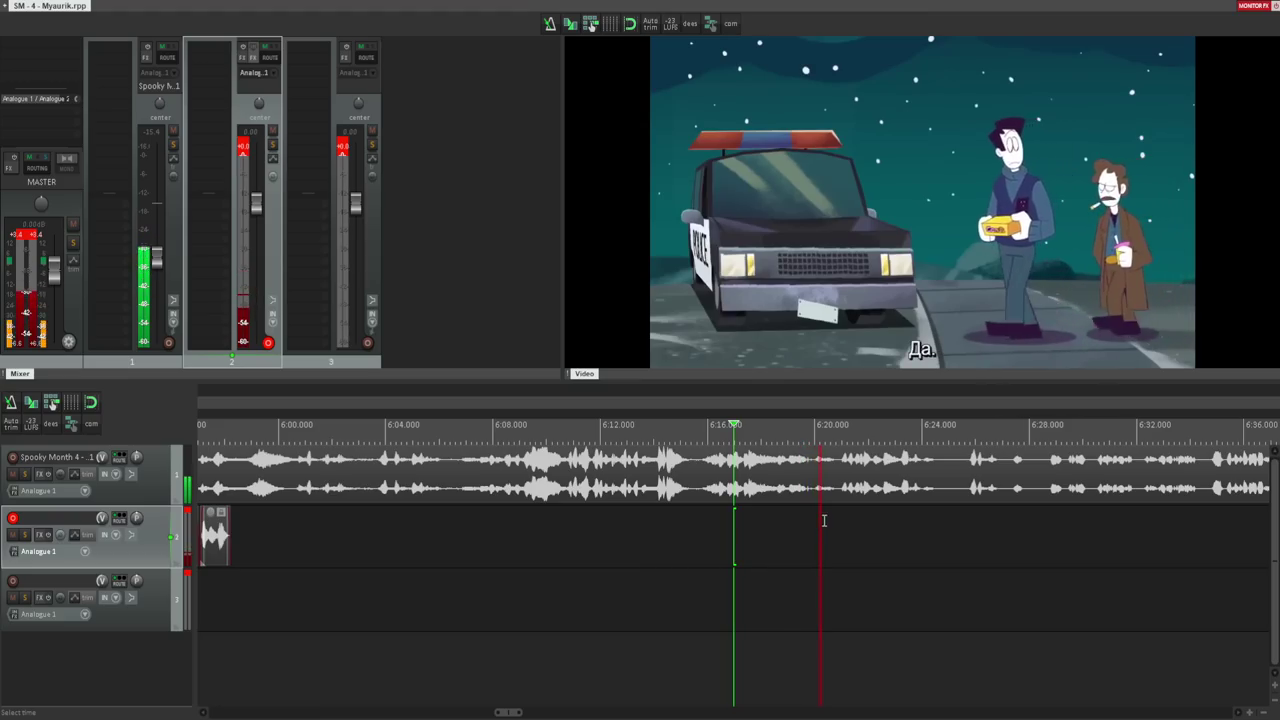
# - Skip through the police car scene from about 6:21 to 6:35, checking the subtitles for lines to dub
pyautogui.click(846, 519)
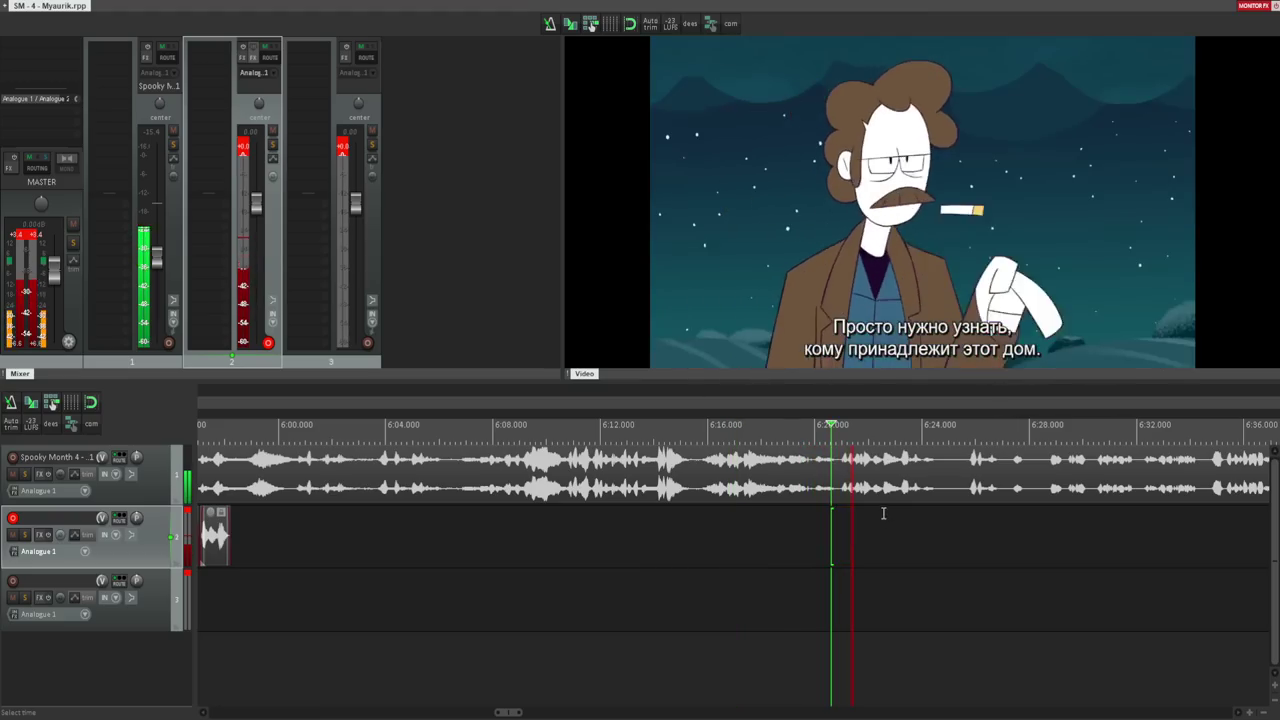
pyautogui.scroll(-2, 828, 519)
pyautogui.click(793, 513)
pyautogui.click(822, 516)
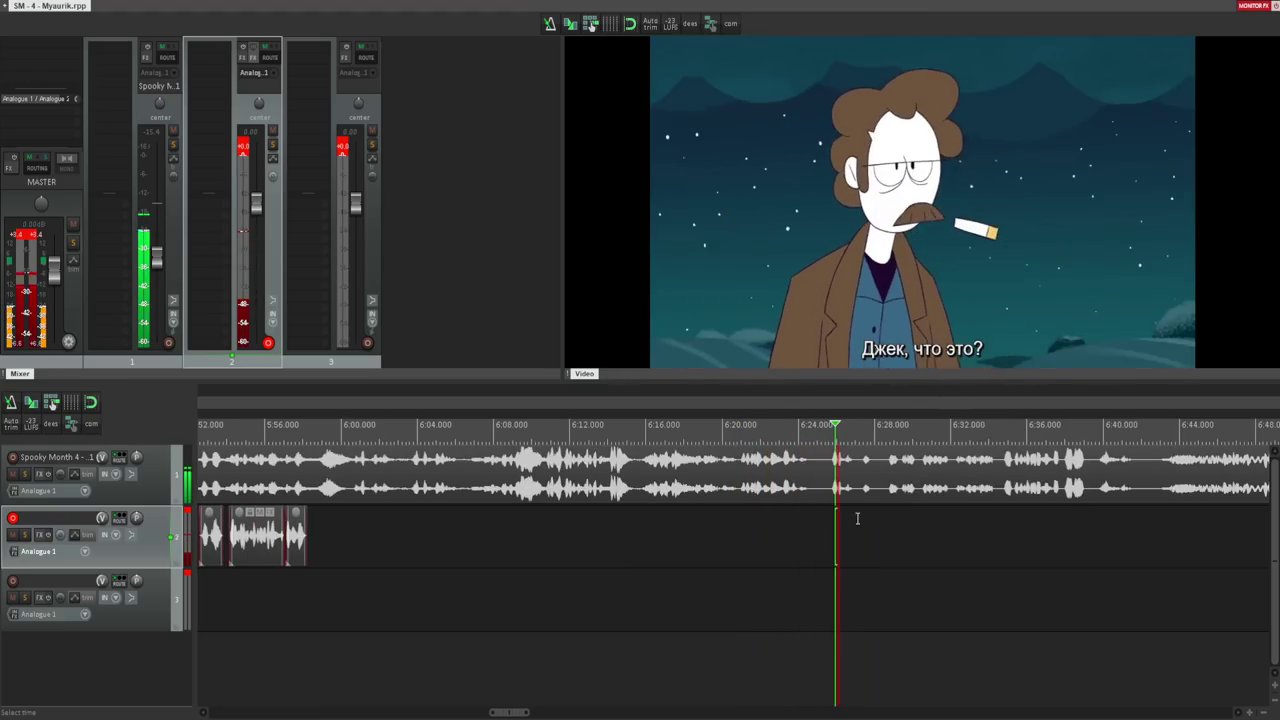
pyautogui.click(868, 519)
pyautogui.click(891, 519)
pyautogui.click(906, 518)
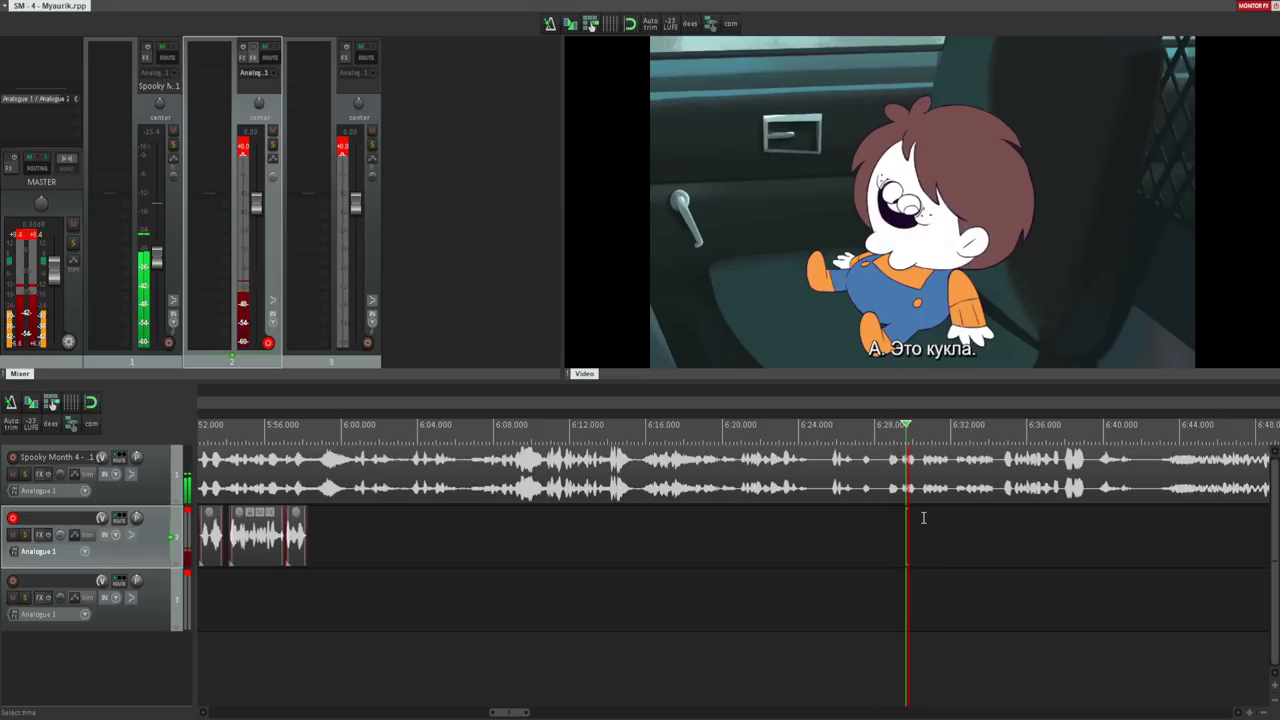
pyautogui.click(923, 518)
pyautogui.click(940, 518)
pyautogui.click(971, 519)
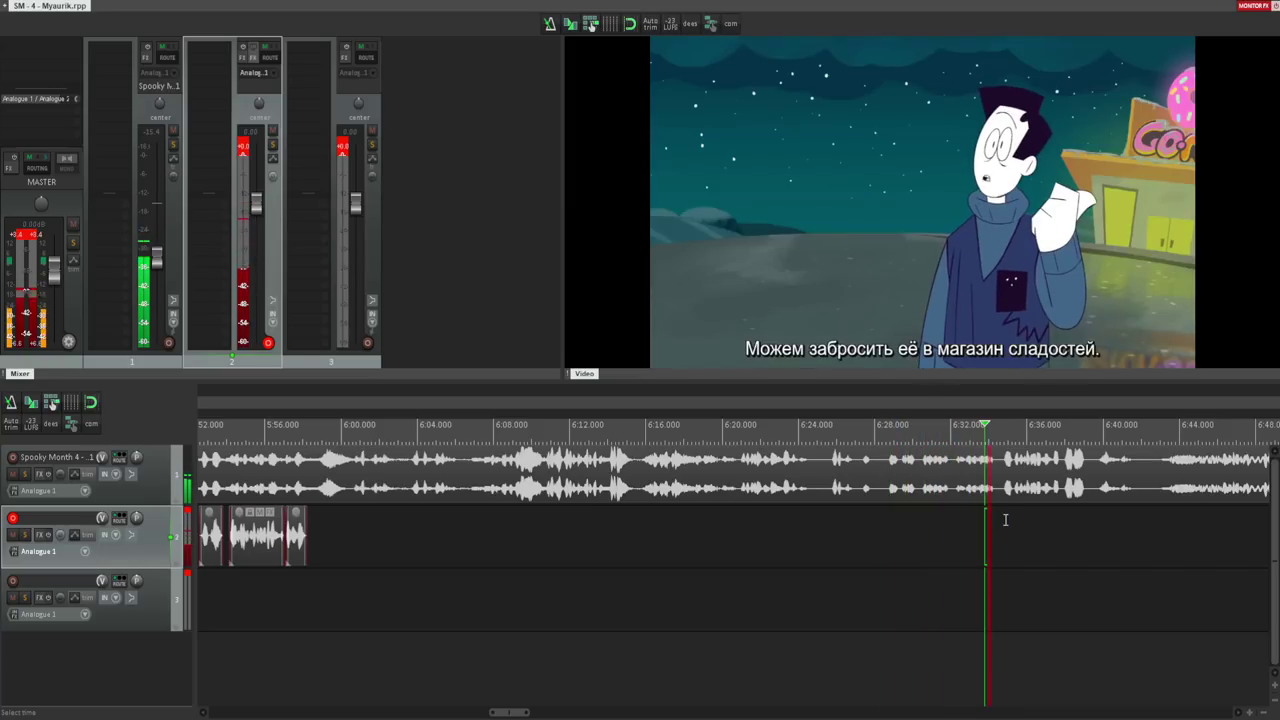
pyautogui.click(1021, 519)
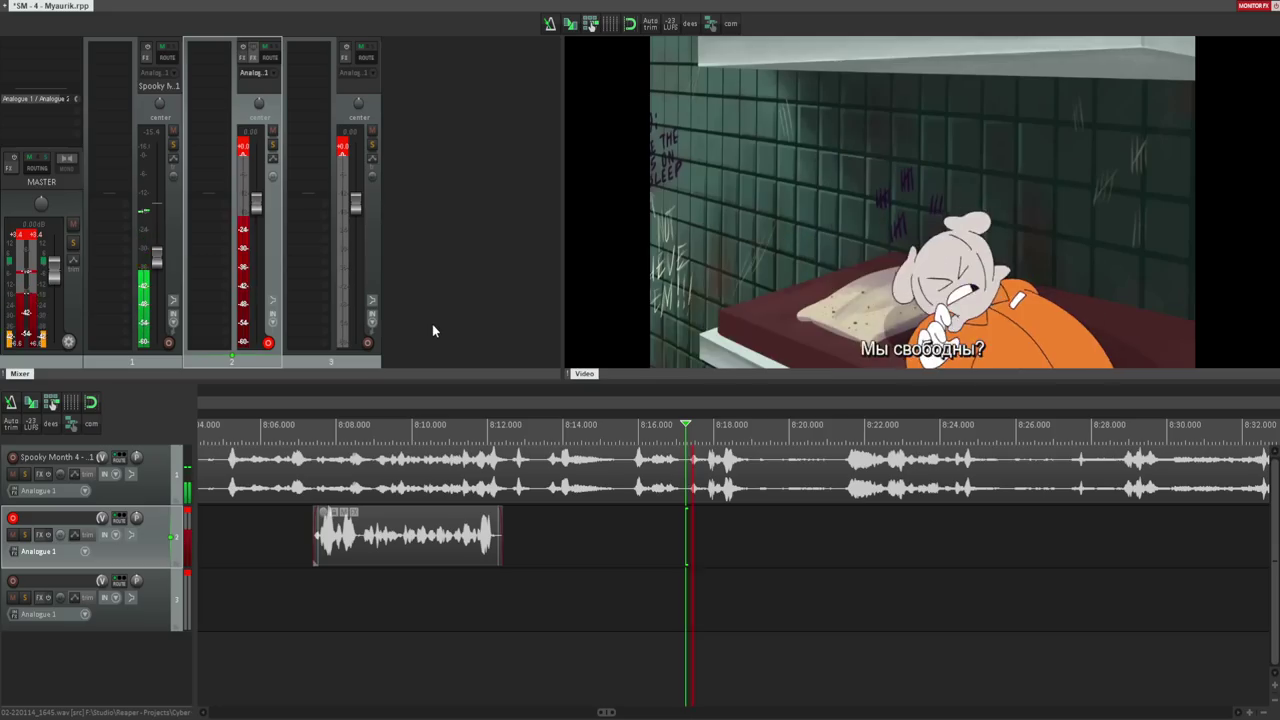
# - Try a voice take on track 2 from about 8:17.3, play it back and undo it
pyautogui.hotkey('ctrl', 'r')
pyautogui.press('space')
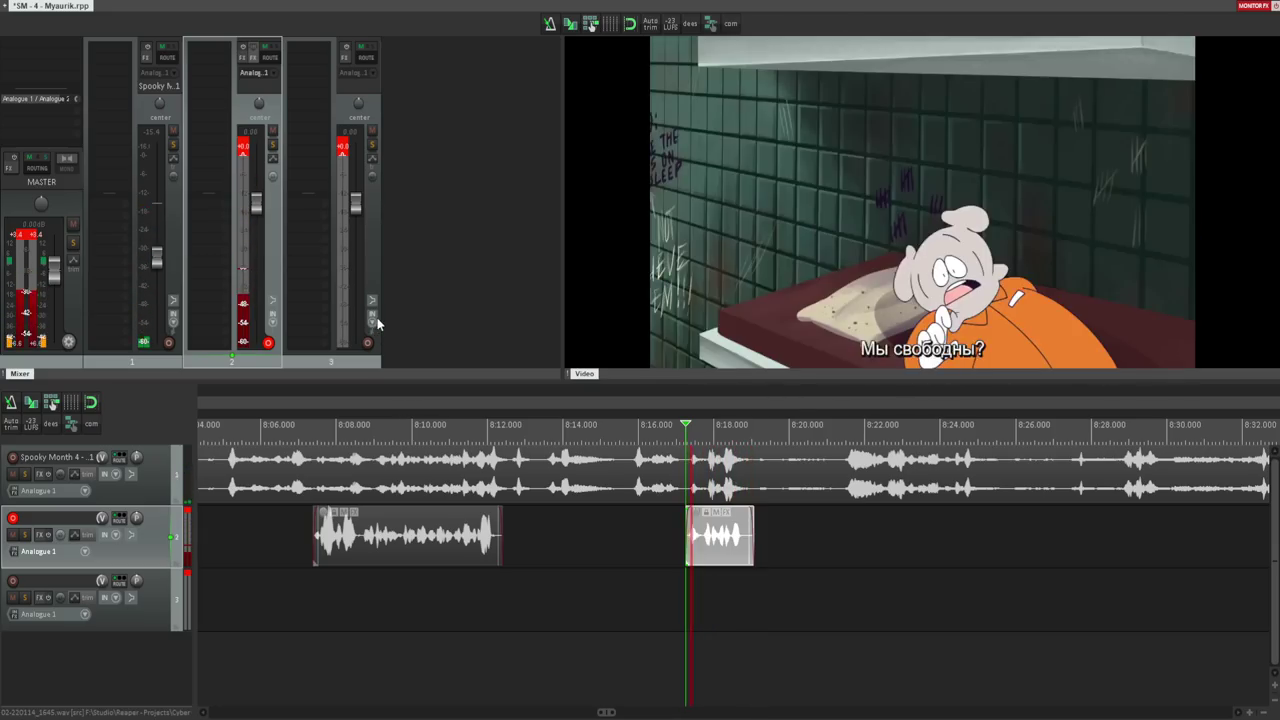
pyautogui.press('space')
pyautogui.press('space')
pyautogui.hotkey('ctrl', 'z')
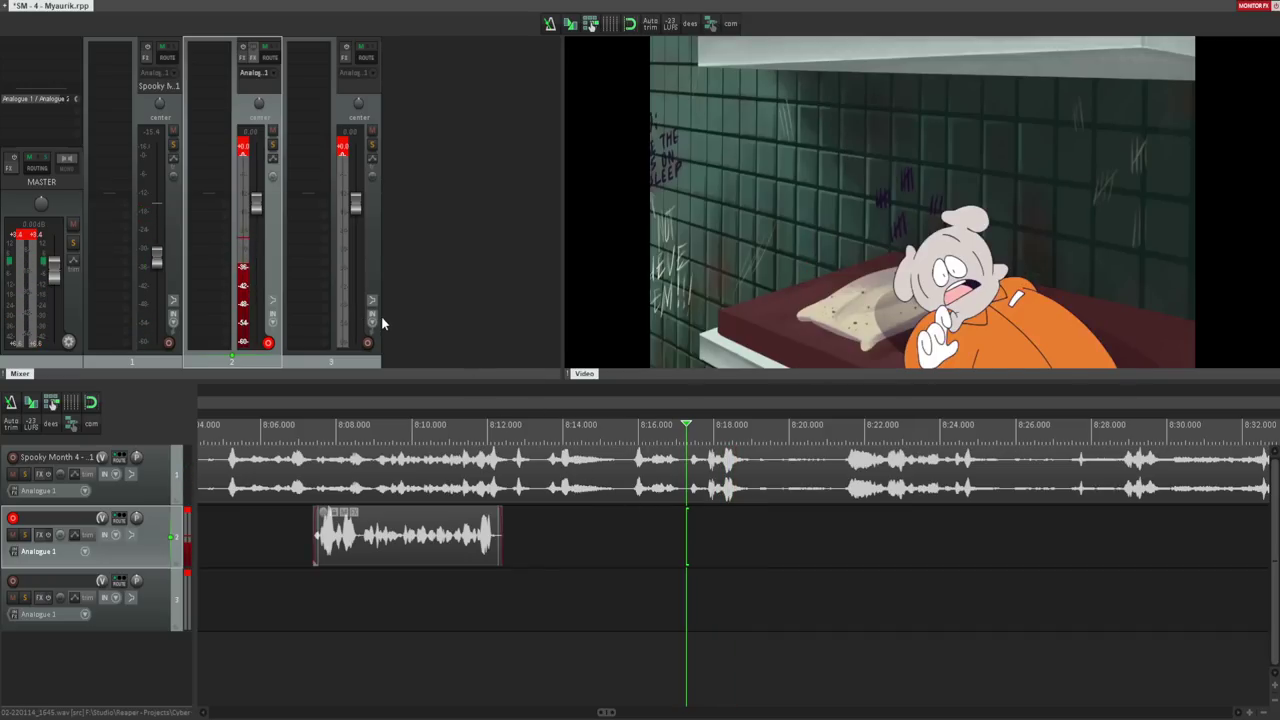
# - Record the line "Что делать, что делать?" on track 2 from about 10:36.7 and play the candy shop scene back around the take
pyautogui.hotkey('ctrl', 'r')
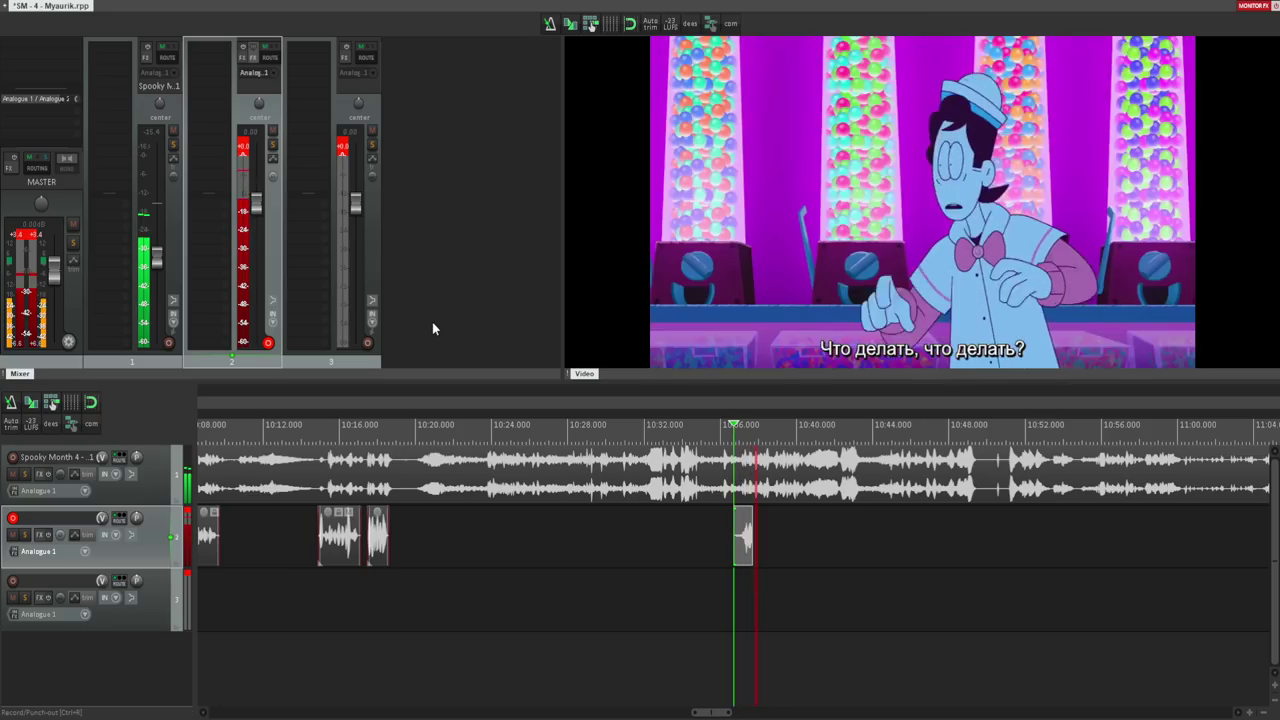
pyautogui.scroll(4, 826, 551)
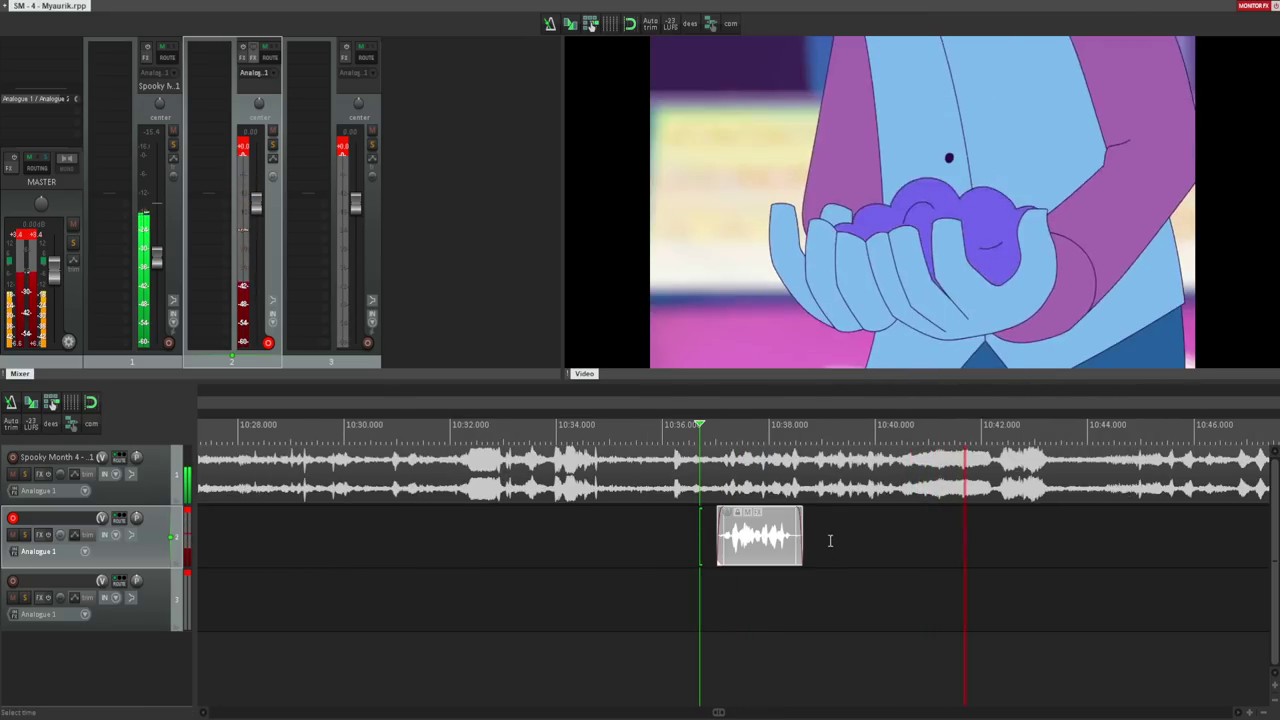
pyautogui.click(997, 511)
pyautogui.click(769, 424)
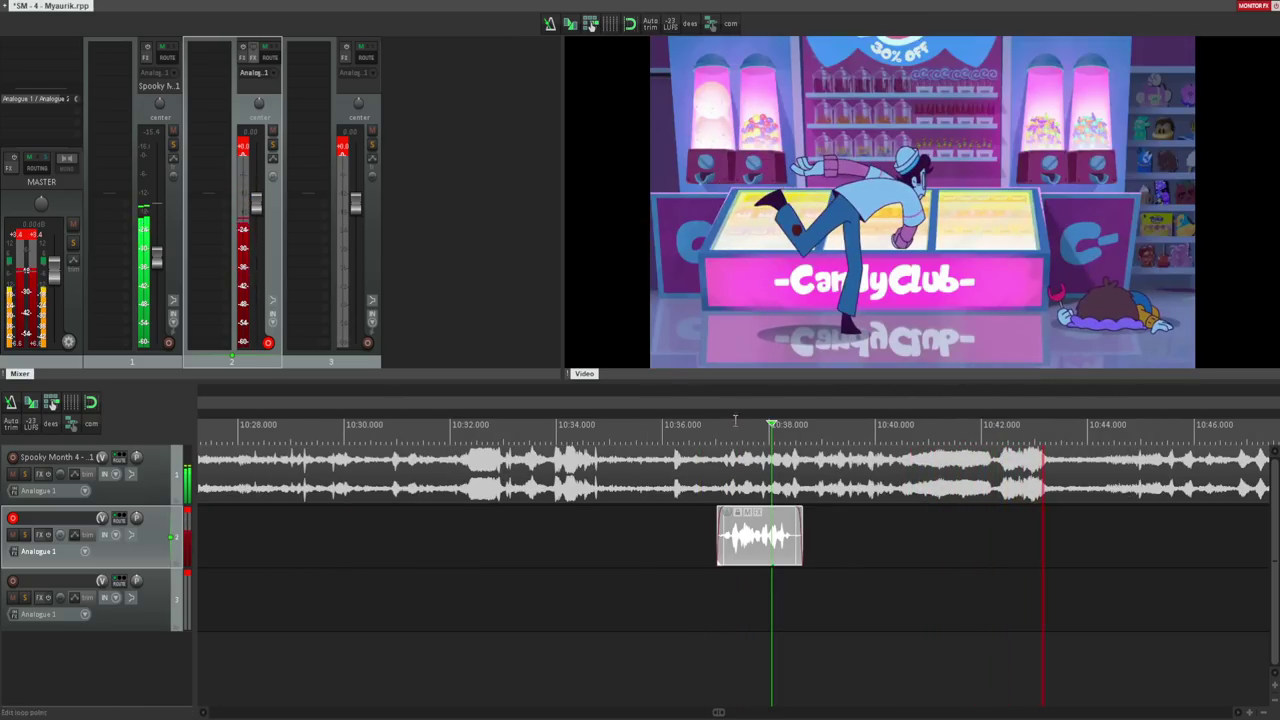
pyautogui.click(735, 424)
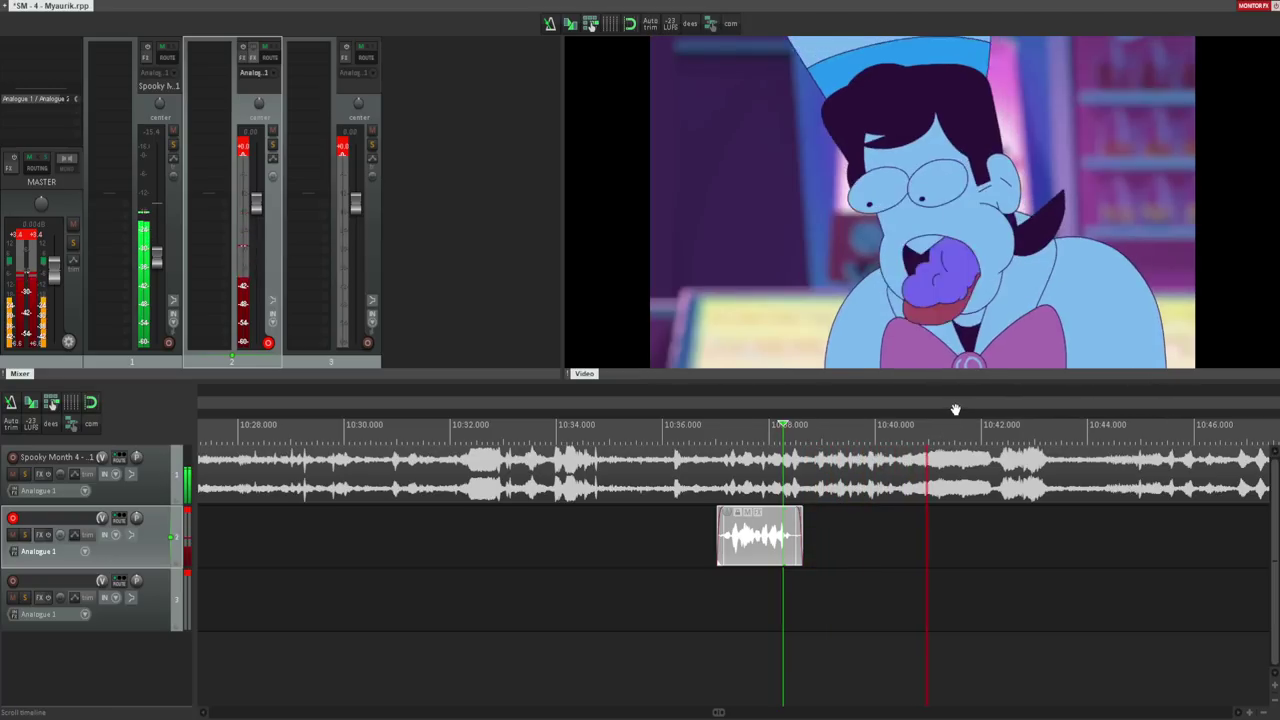
# - Sample the scene between about 15:42 and 15:50, checking the video and subtitles for the next line to dub
pyautogui.scroll(-2, 931, 515)
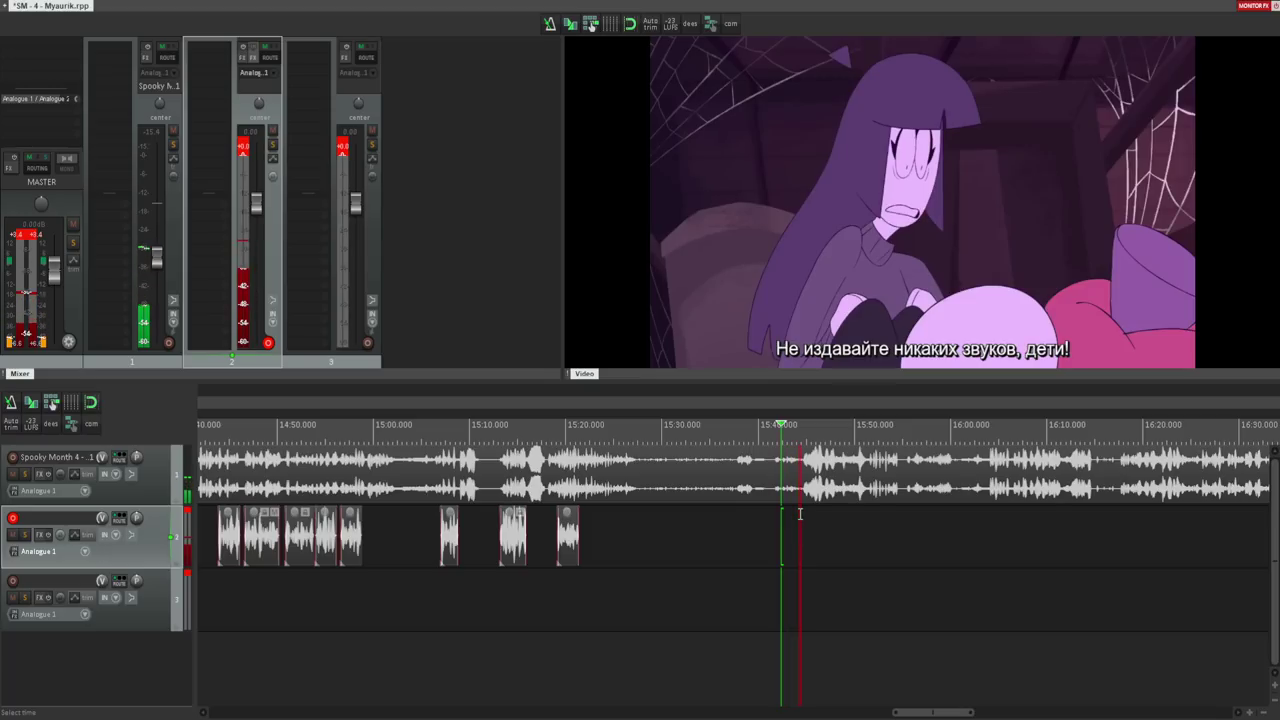
pyautogui.scroll(1, 800, 513)
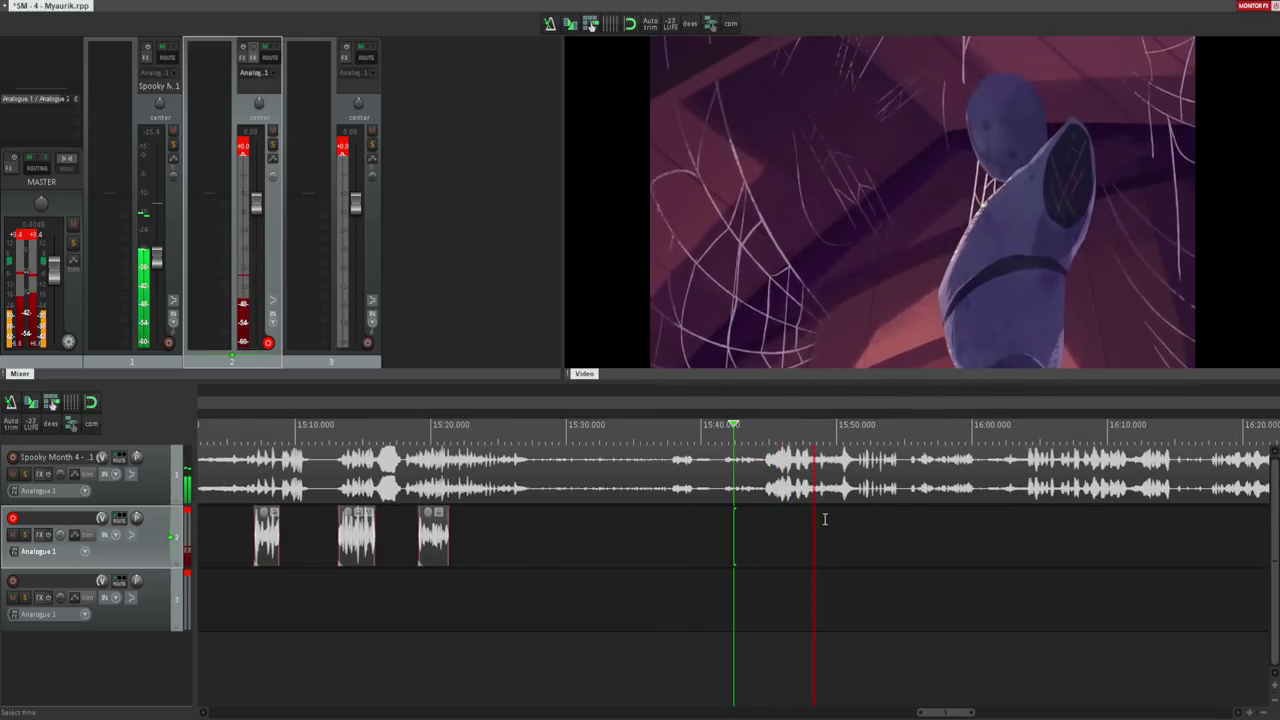
pyautogui.press('space')
pyautogui.click(843, 516)
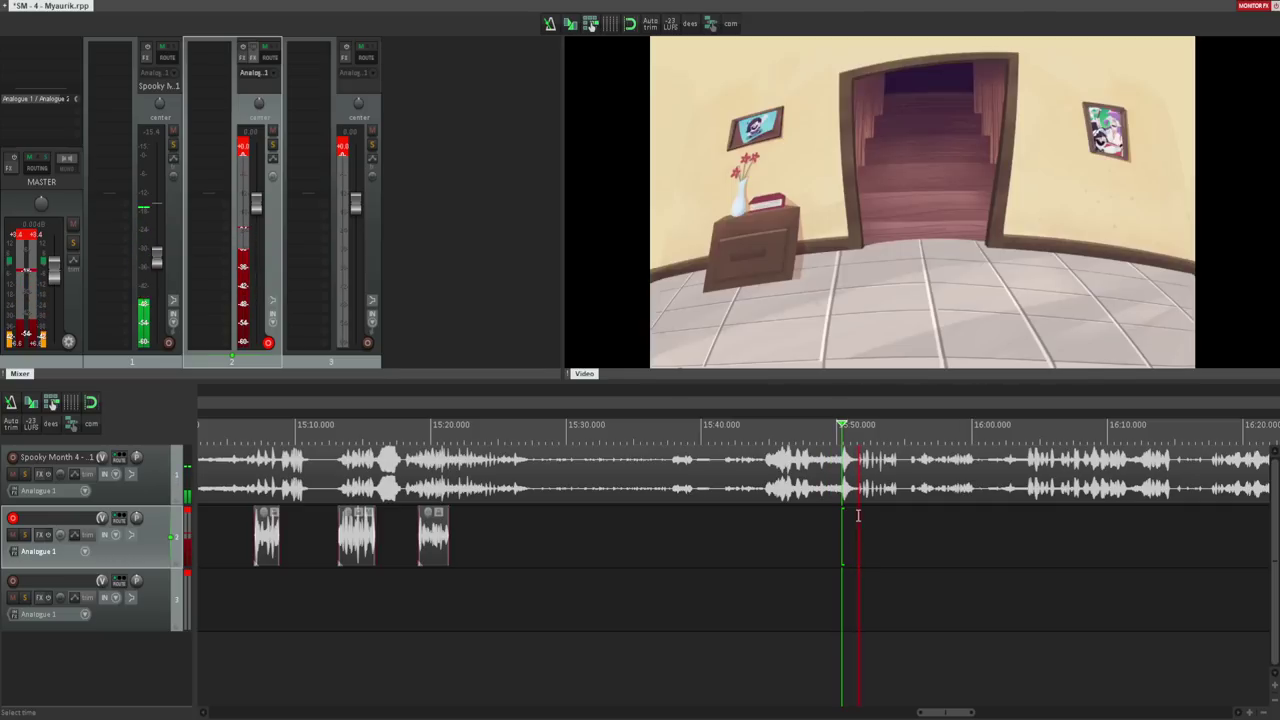